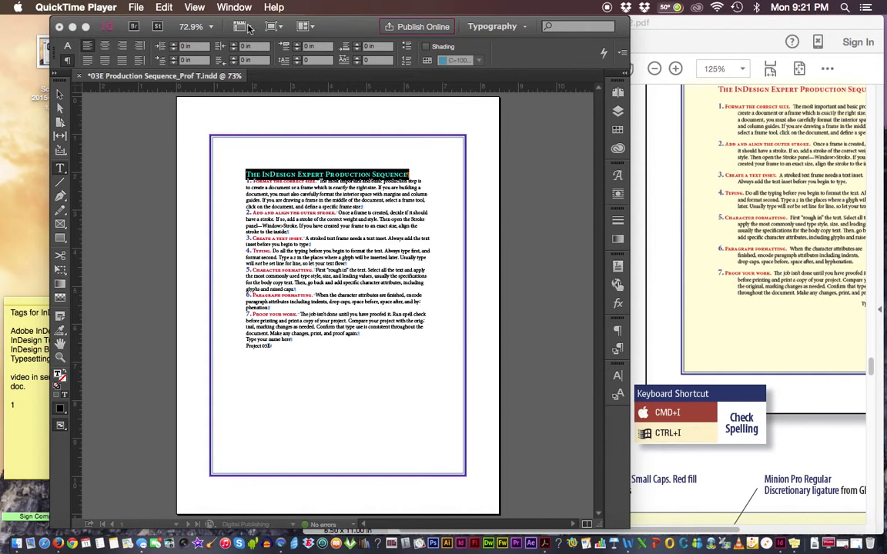
Step: Enlarge the InDesign document to 125% and select the whole headline "The InDesign Expert Production Sequence"
{"action": "left_click", "coordinate": [283, 22]}
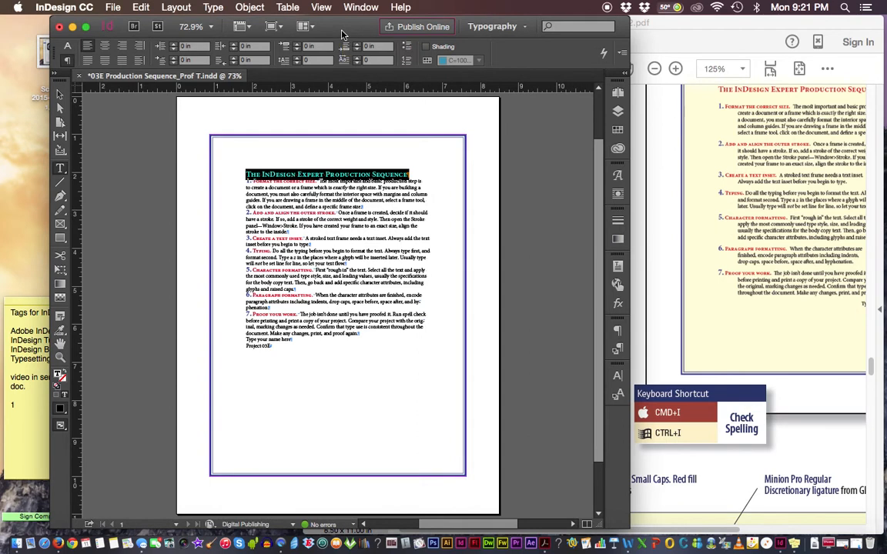
{"action": "key", "text": "super+1"}
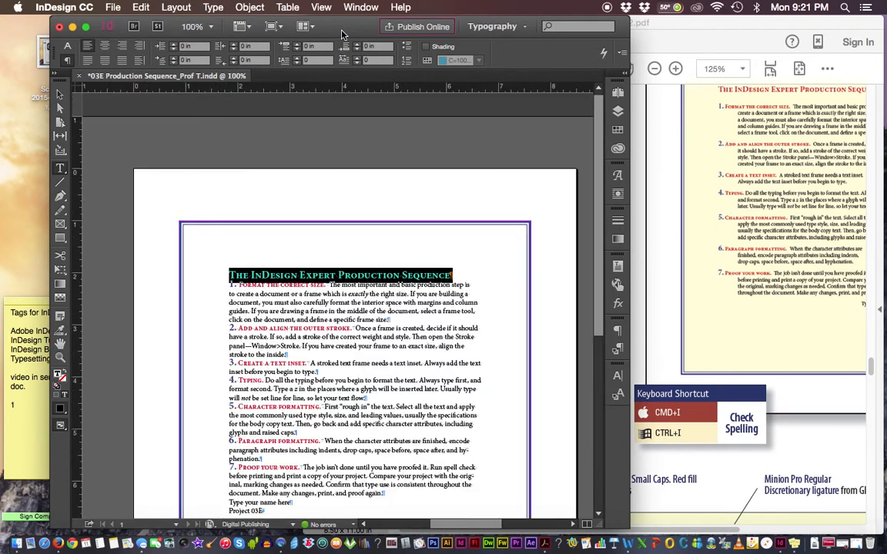
{"action": "key", "text": "super+equal"}
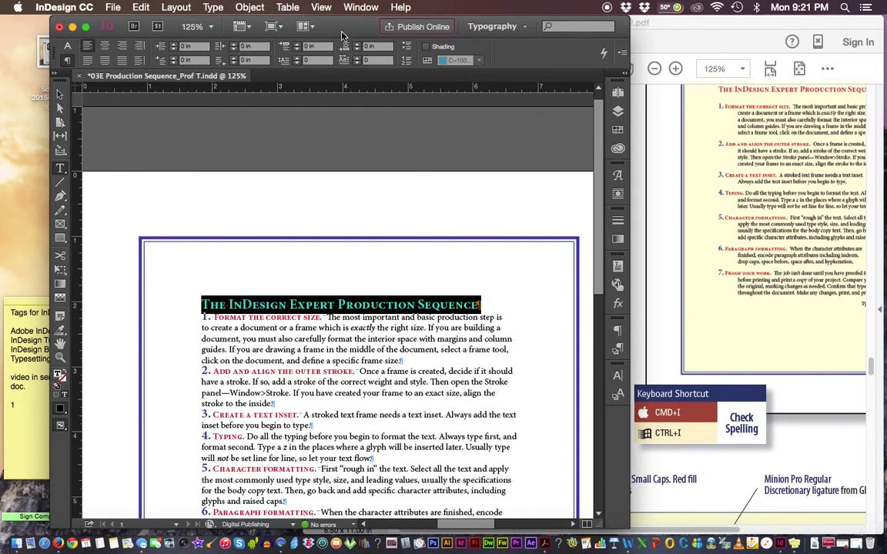
{"action": "left_click", "coordinate": [239, 306]}
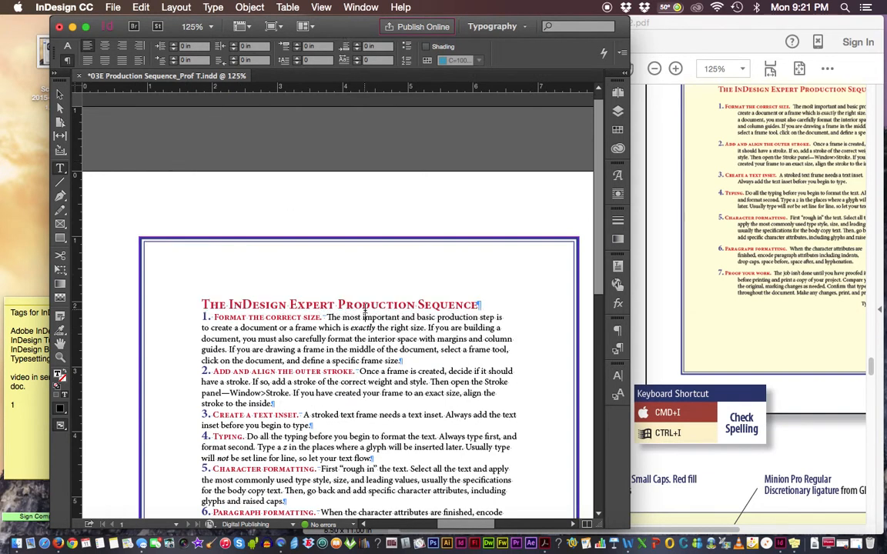
{"action": "left_click_drag", "start_coordinate": [199, 306], "coordinate": [496, 297]}
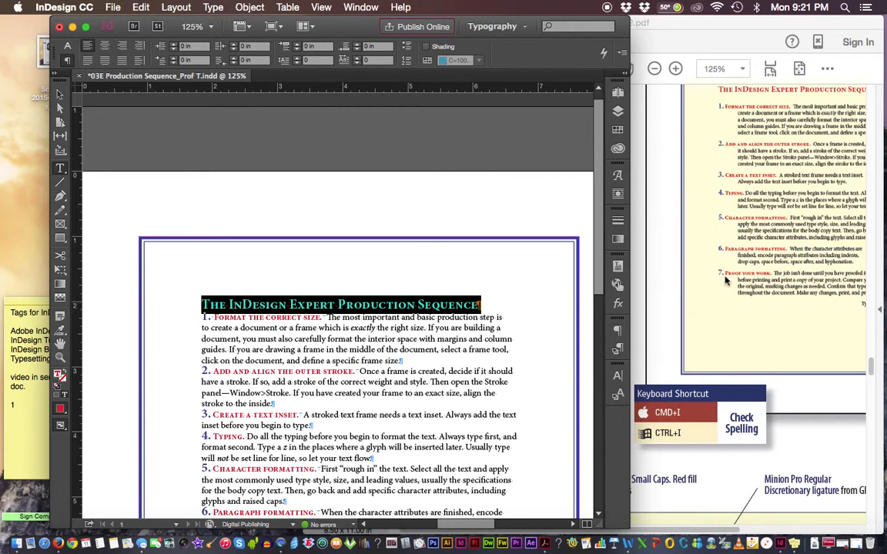
Step: Switch to the instructions PDF in Acrobat Reader and review the body copy's space after, indent, hyphenation and Balance Ragged Lines specifications on page 7
{"action": "left_click", "coordinate": [672, 298]}
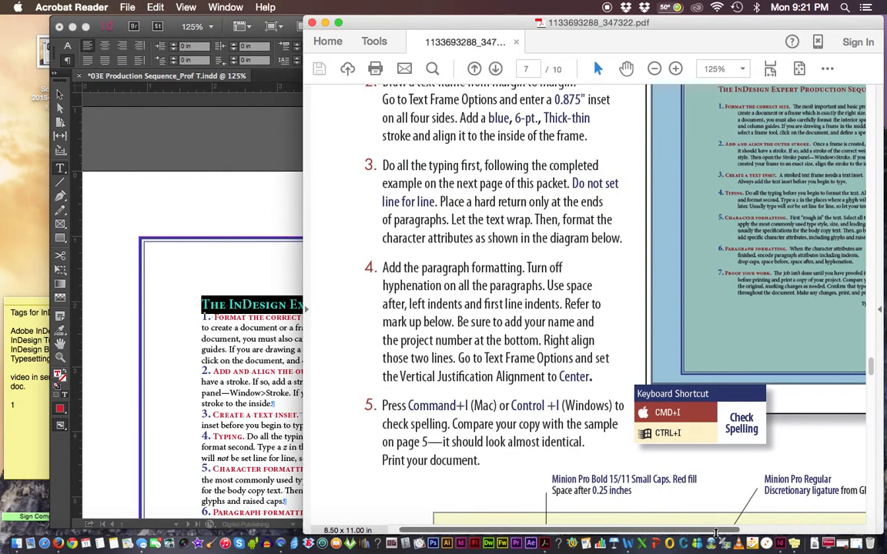
{"action": "left_click_drag", "start_coordinate": [718, 530], "coordinate": [788, 530]}
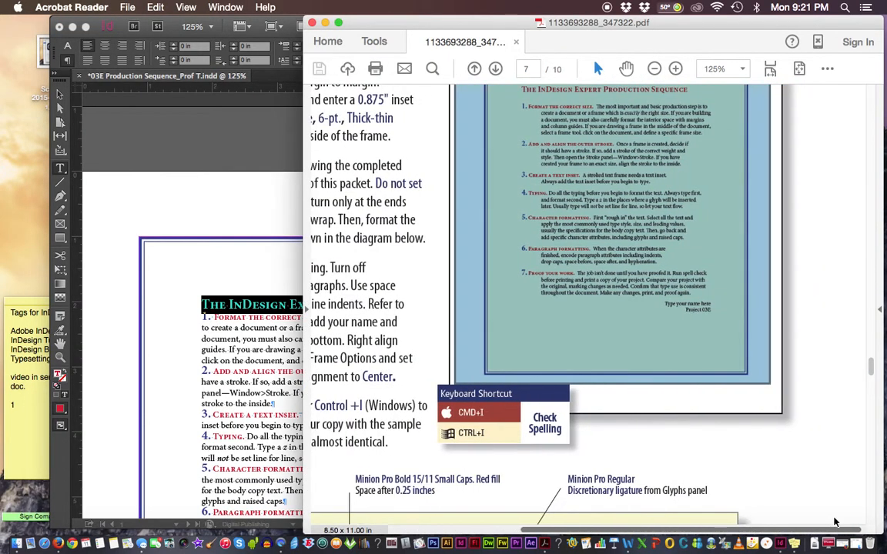
{"action": "left_click_drag", "start_coordinate": [868, 368], "coordinate": [871, 392]}
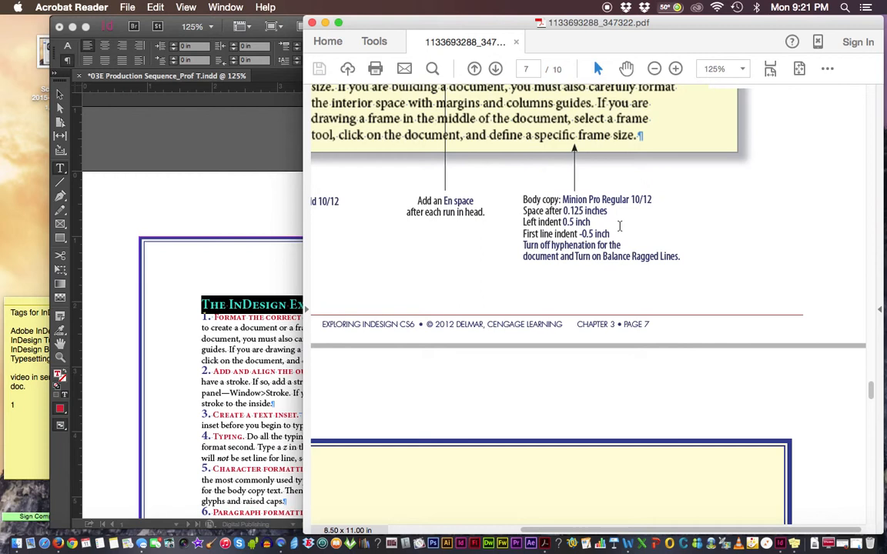
{"action": "left_click_drag", "start_coordinate": [524, 211], "coordinate": [612, 212]}
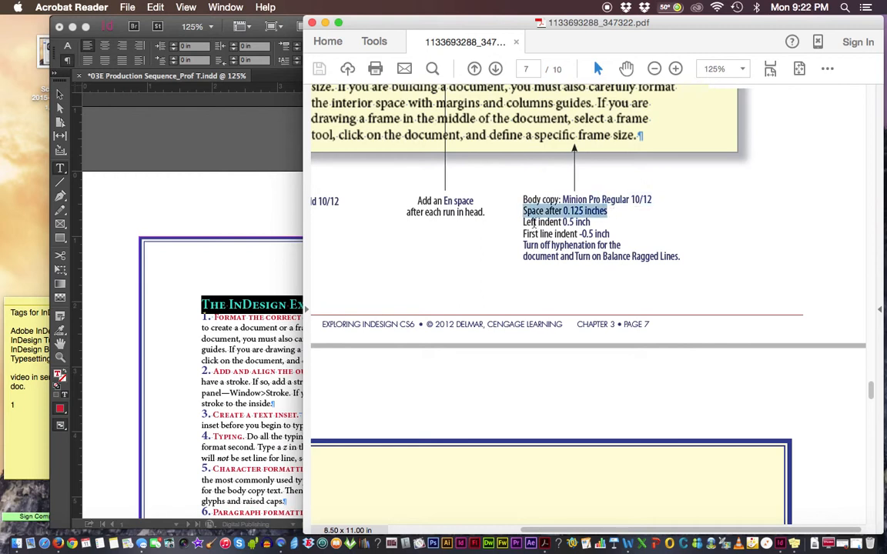
{"action": "left_click", "coordinate": [523, 222]}
{"action": "left_click_drag", "start_coordinate": [523, 222], "coordinate": [612, 234]}
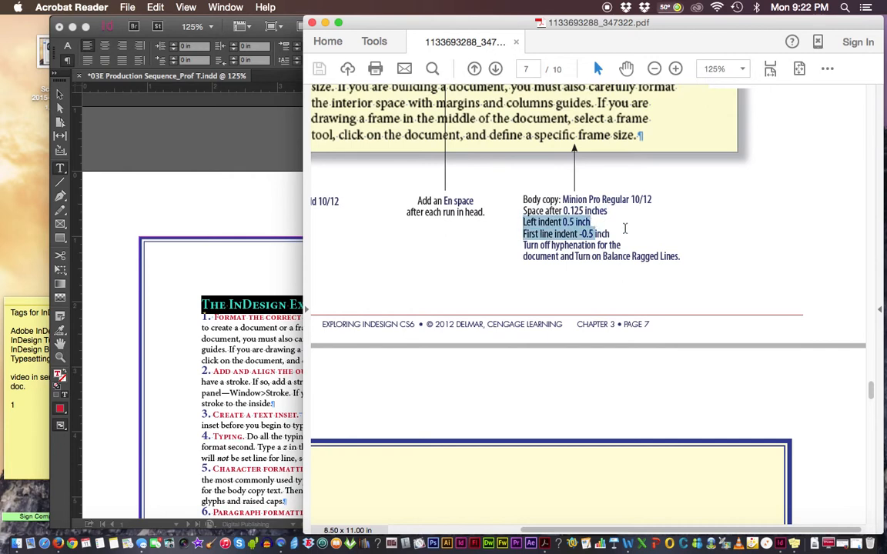
{"action": "left_click", "coordinate": [629, 228]}
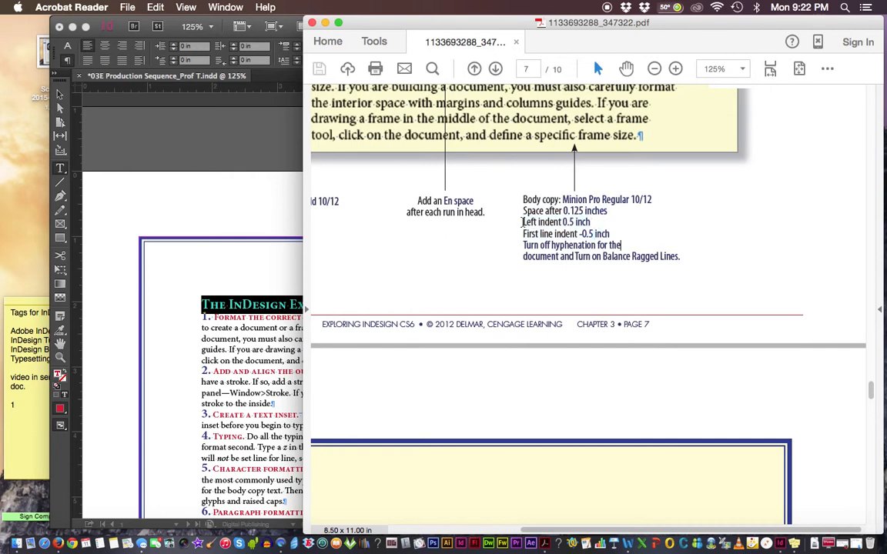
{"action": "left_click_drag", "start_coordinate": [523, 233], "coordinate": [622, 244]}
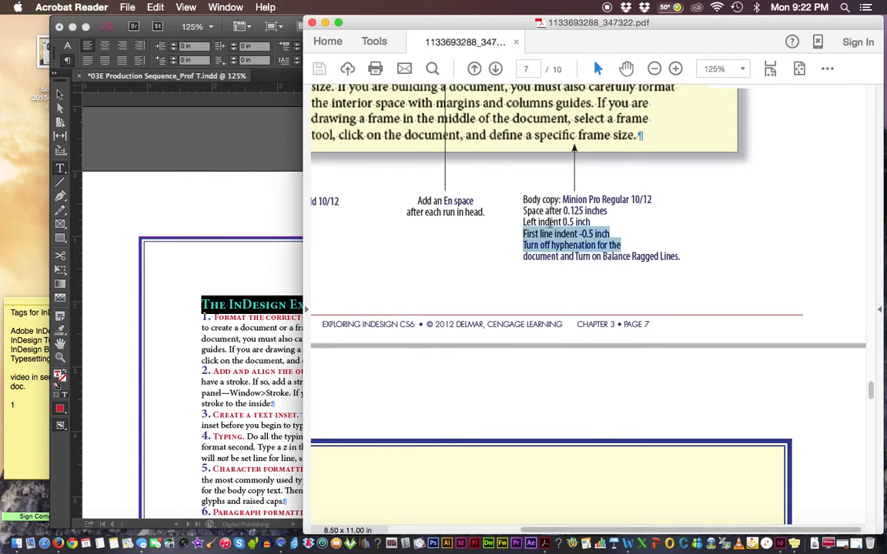
{"action": "left_click", "coordinate": [518, 248]}
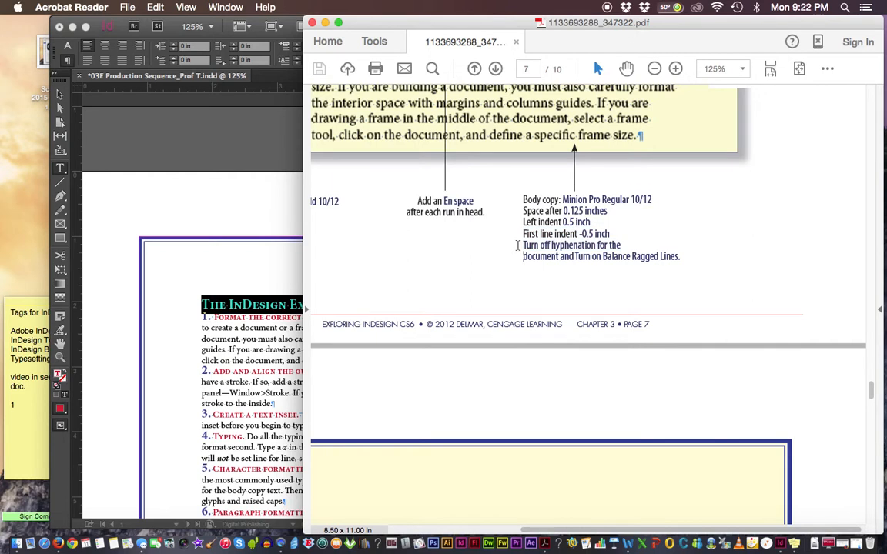
{"action": "mouse_move", "coordinate": [518, 246]}
{"action": "left_mouse_down"}
{"action": "mouse_move", "coordinate": [521, 255]}
{"action": "mouse_move", "coordinate": [522, 234]}
{"action": "mouse_move", "coordinate": [524, 254]}
{"action": "left_mouse_up"}
{"action": "left_click_drag", "start_coordinate": [684, 258], "coordinate": [603, 257]}
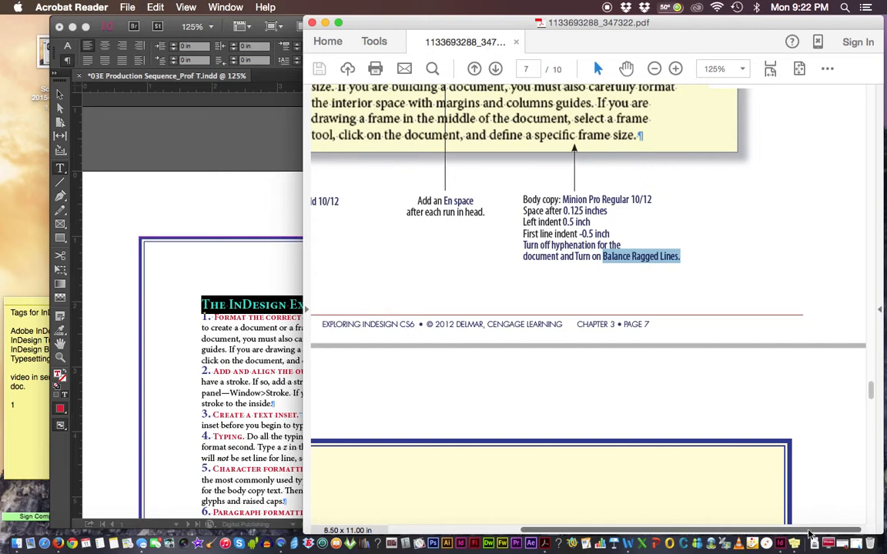
Step: Examine the page 7 markup diagram for the headline's formatting and space-after specification
{"action": "left_click_drag", "start_coordinate": [809, 532], "coordinate": [666, 507]}
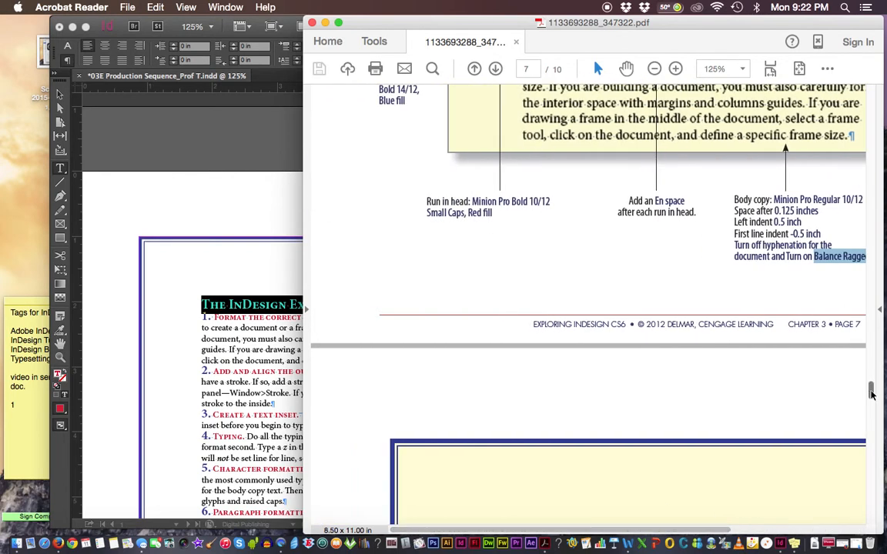
{"action": "left_click_drag", "start_coordinate": [871, 393], "coordinate": [875, 379]}
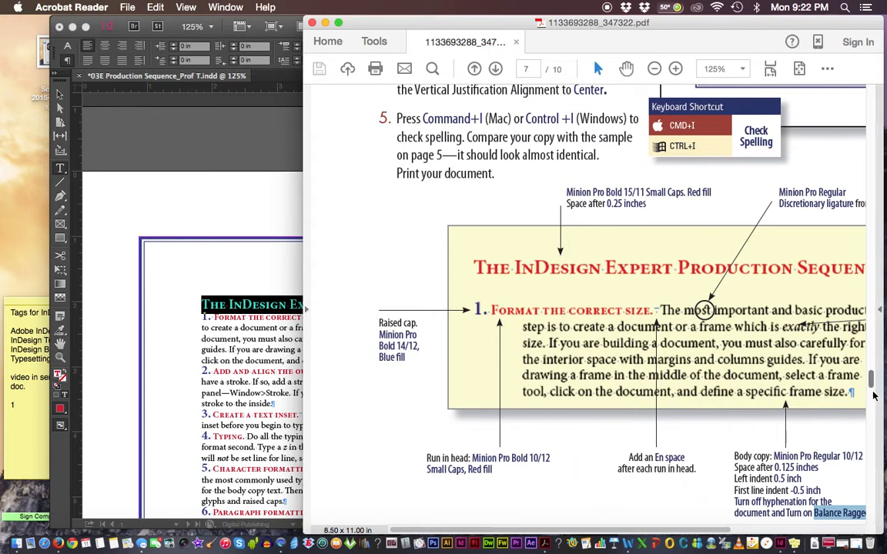
{"action": "left_click_drag", "start_coordinate": [727, 531], "coordinate": [795, 531]}
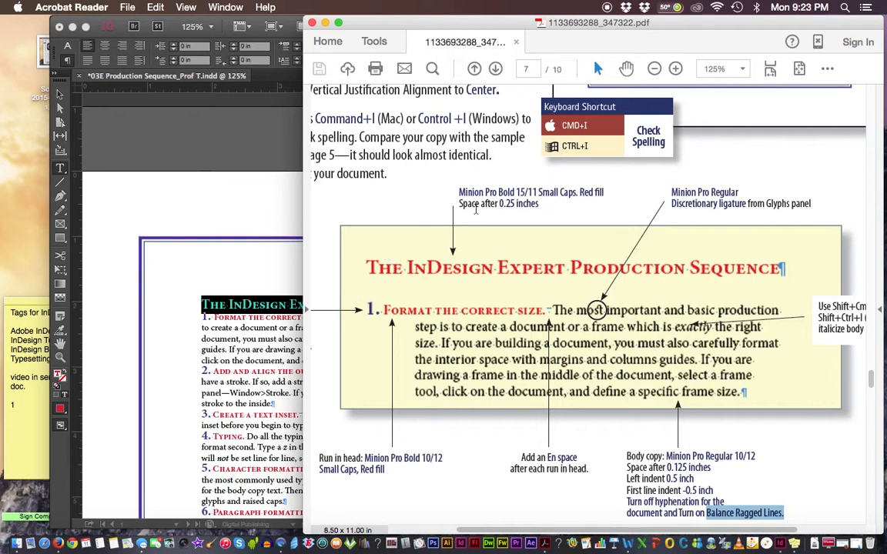
{"action": "left_click_drag", "start_coordinate": [323, 222], "coordinate": [736, 265]}
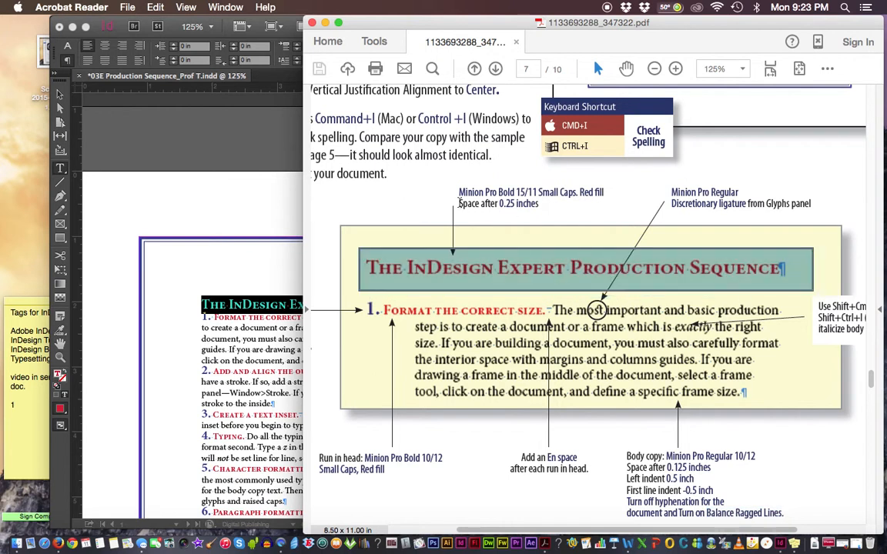
{"action": "left_click_drag", "start_coordinate": [458, 204], "coordinate": [541, 208]}
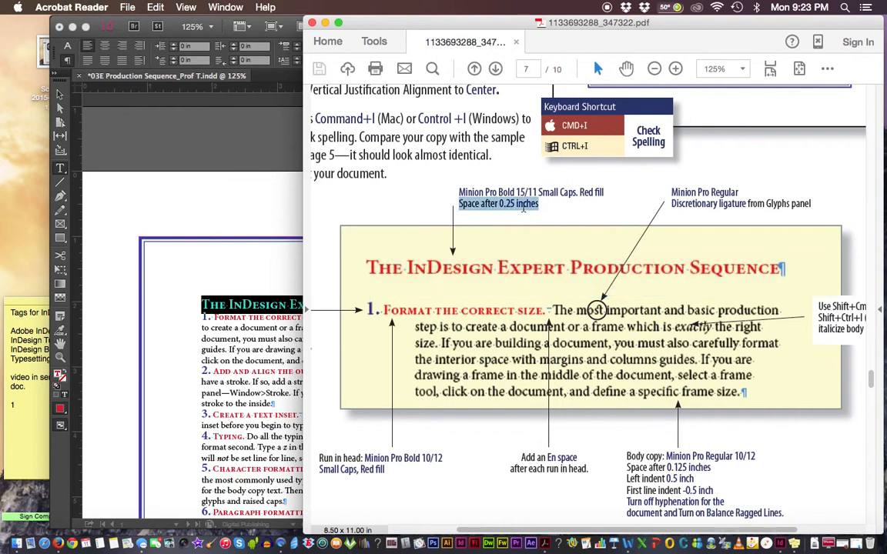
Step: Switch back to InDesign, display the Paragraph formatting controls and look through their additional options
{"action": "left_click", "coordinate": [273, 260]}
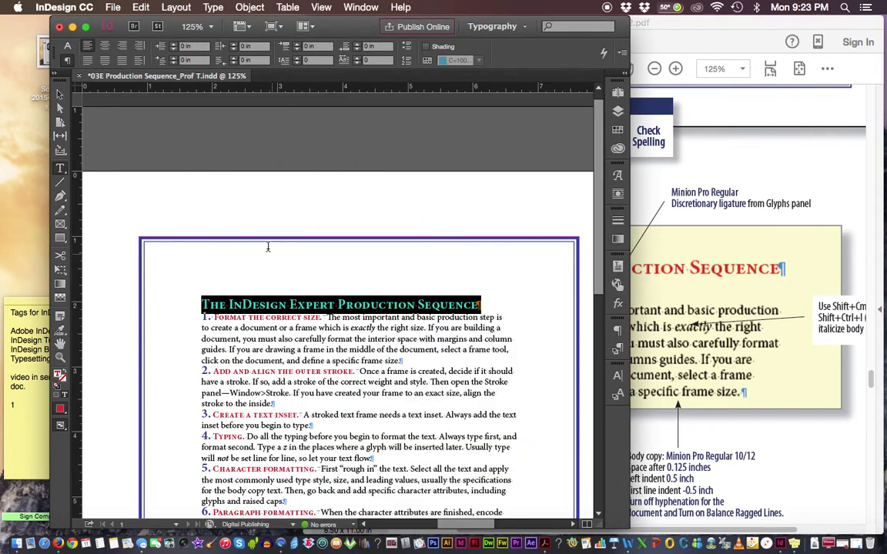
{"action": "scroll", "coordinate": [602, 286], "scroll_direction": "down", "scroll_amount": 3}
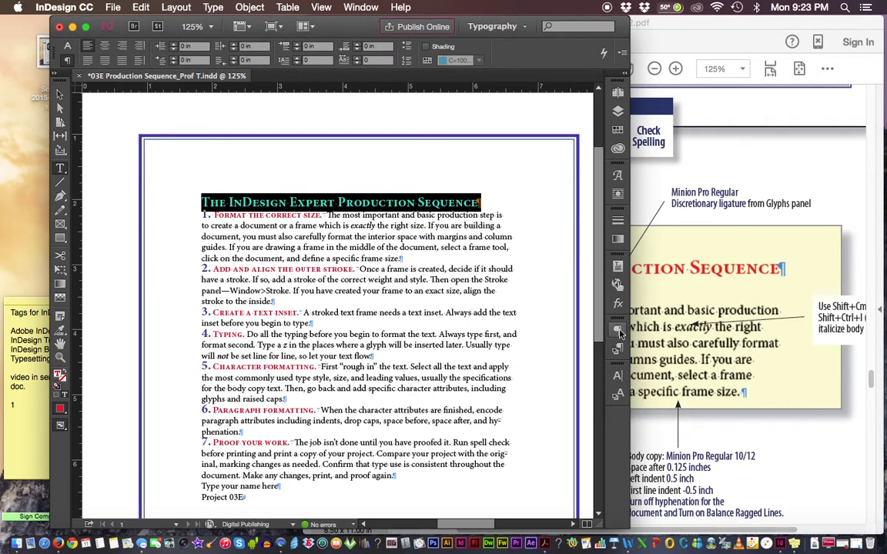
{"action": "left_click", "coordinate": [618, 330]}
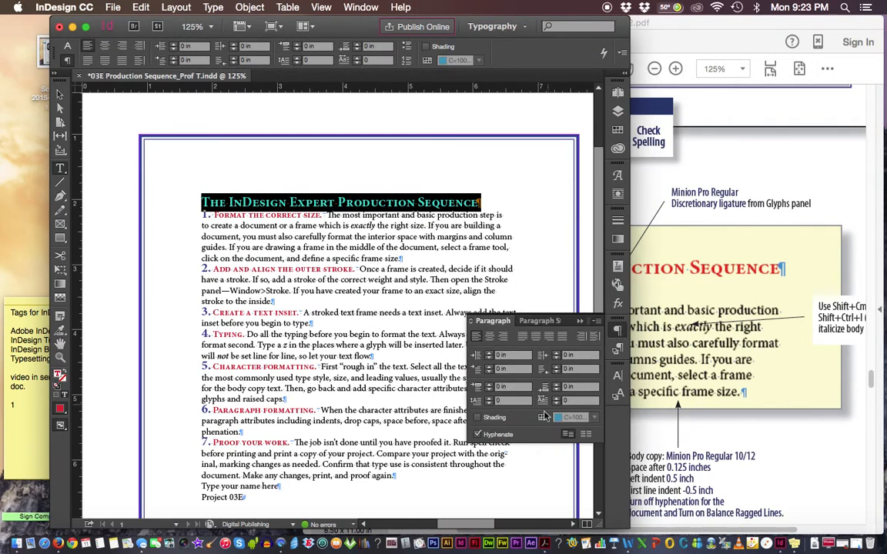
{"action": "left_click", "coordinate": [597, 321]}
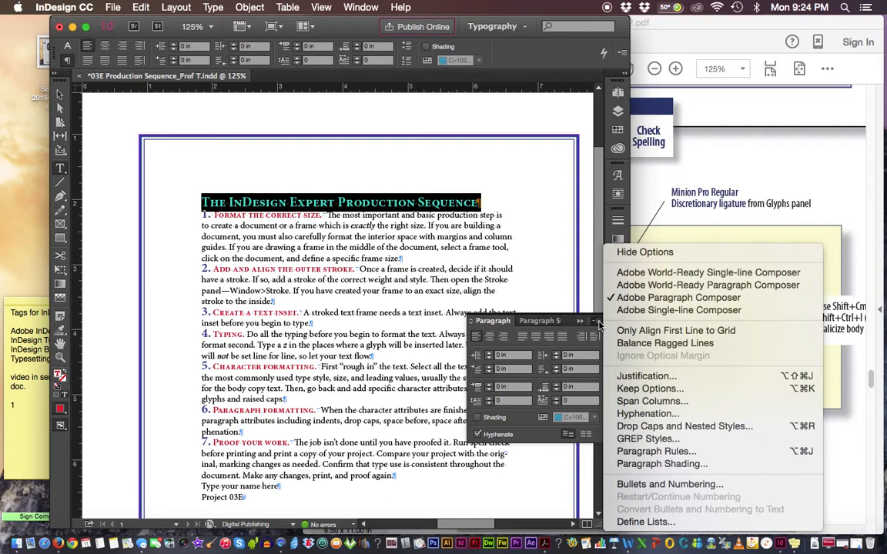
{"action": "left_click", "coordinate": [598, 324]}
{"action": "left_click", "coordinate": [599, 323]}
{"action": "left_click", "coordinate": [219, 205]}
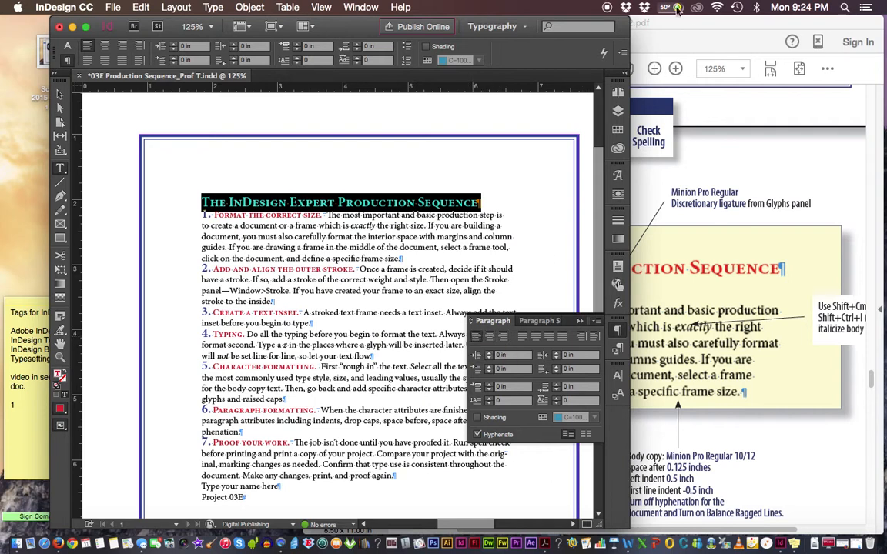
Step: Set the selected headline's space after to 0.25 in, then deselect the headline
{"action": "left_click", "coordinate": [627, 23]}
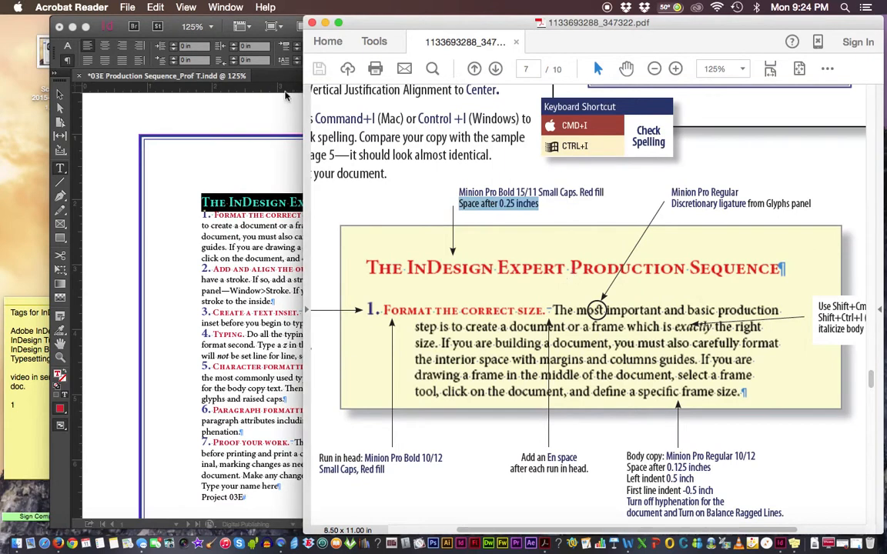
{"action": "left_click", "coordinate": [247, 77]}
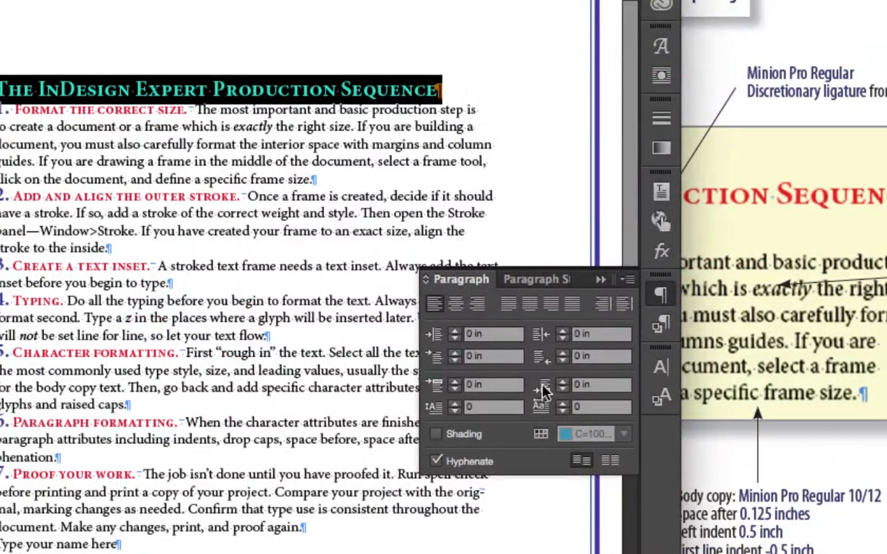
{"action": "left_click", "coordinate": [544, 391]}
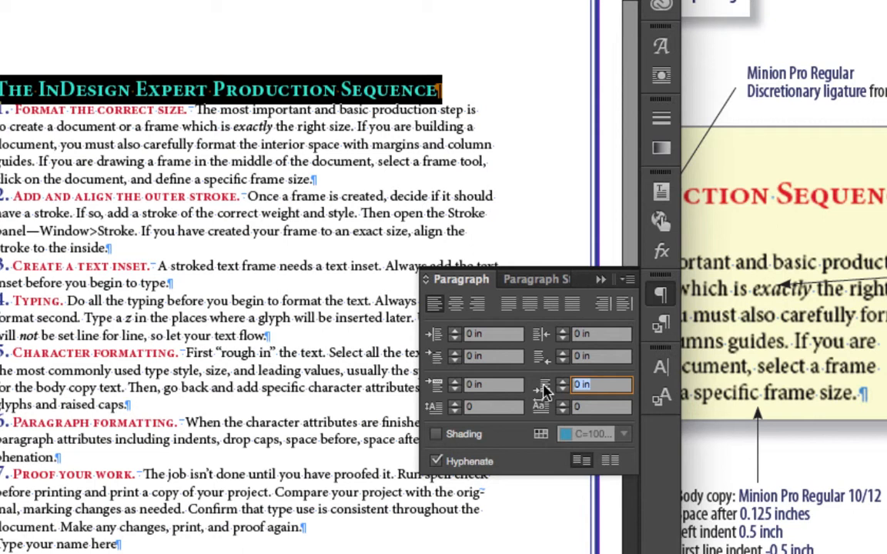
{"action": "type", "text": "0"}
{"action": "type", "text": ".25"}
{"action": "key", "text": "Return"}
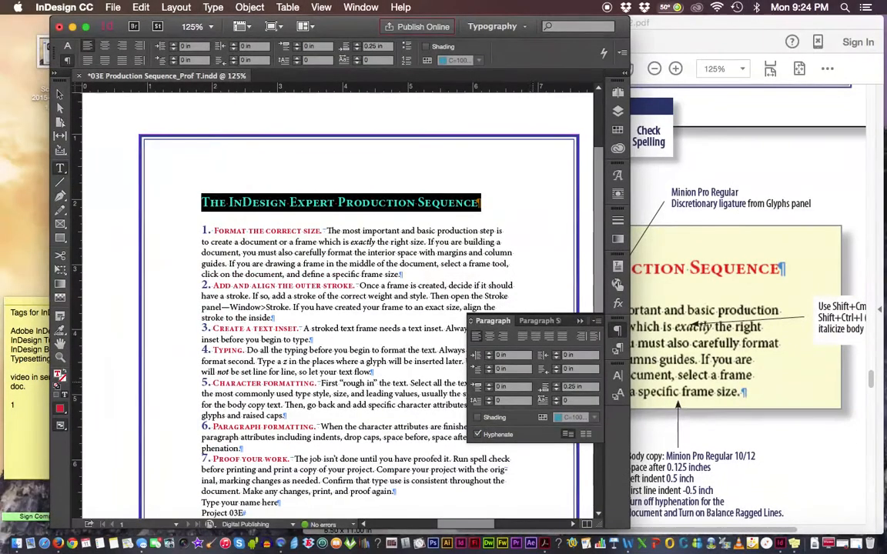
{"action": "left_click", "coordinate": [192, 199]}
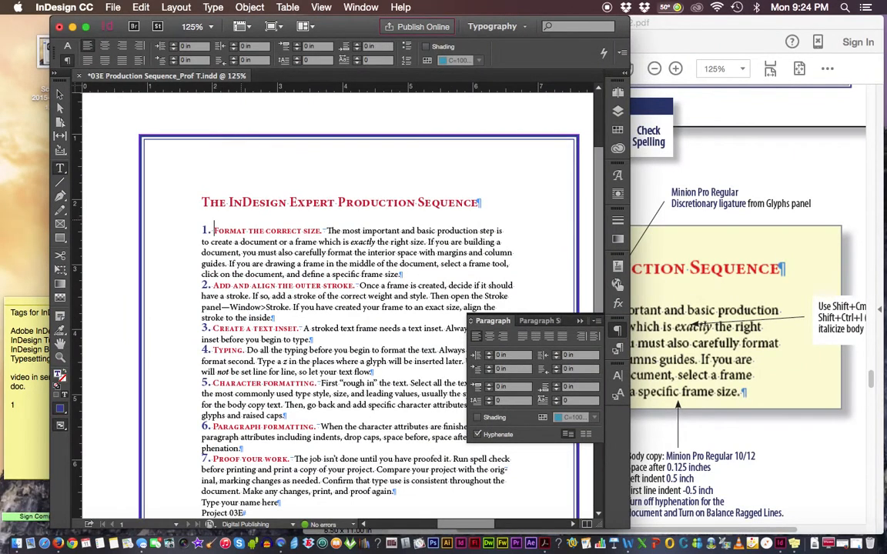
Step: Check the paragraph spacing in the completed example on page 8 of the Acrobat Reader PDF, then return to InDesign
{"action": "left_click", "coordinate": [835, 339]}
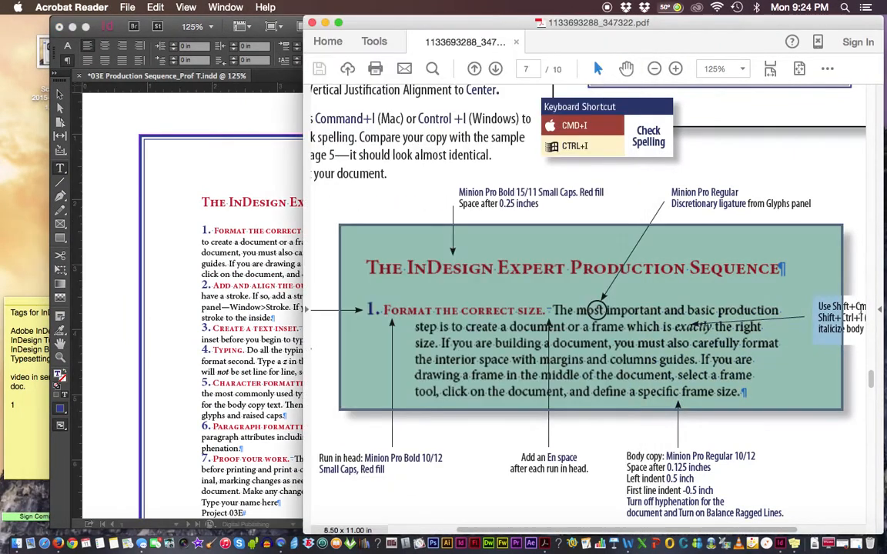
{"action": "left_click_drag", "start_coordinate": [871, 377], "coordinate": [871, 406]}
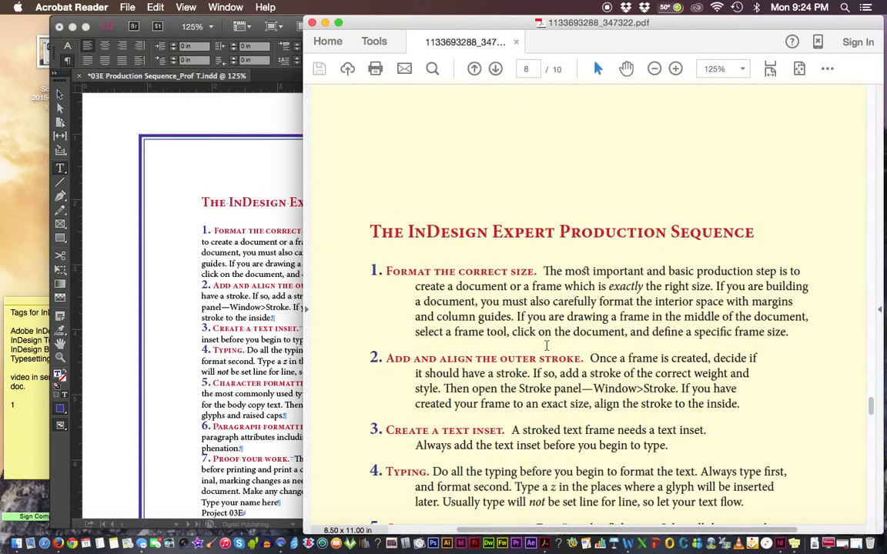
{"action": "left_click", "coordinate": [240, 291]}
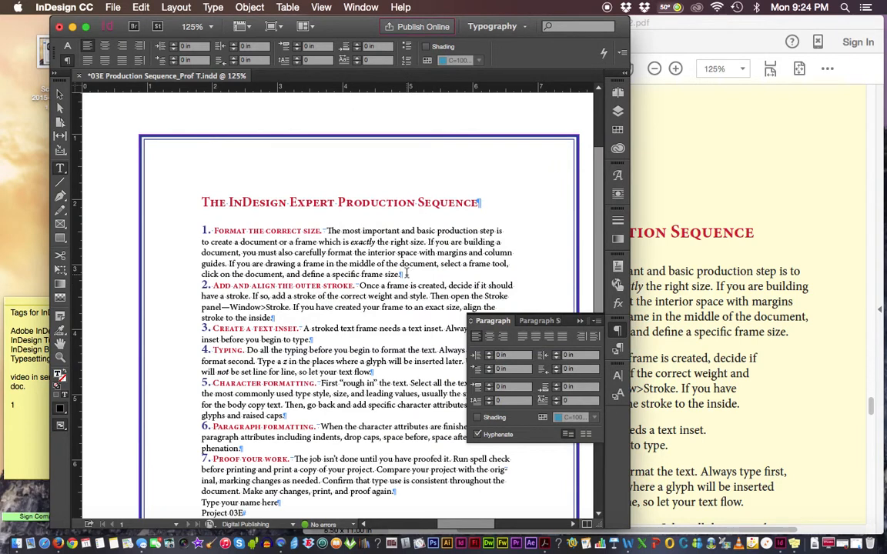
Step: Insert an empty paragraph between items 1 and 2, highlight it, and select the headline for comparison
{"action": "left_click", "coordinate": [406, 274]}
{"action": "key", "text": "Return"}
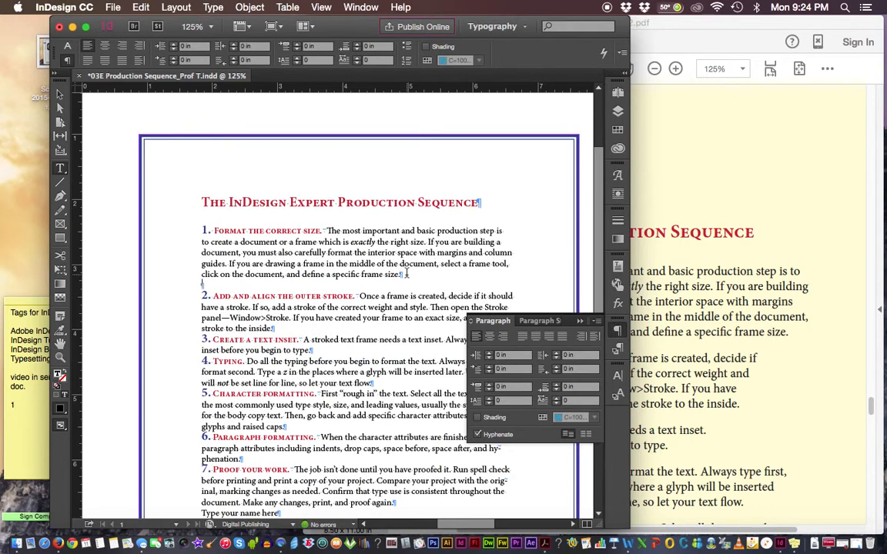
{"action": "left_click_drag", "start_coordinate": [201, 284], "coordinate": [212, 284]}
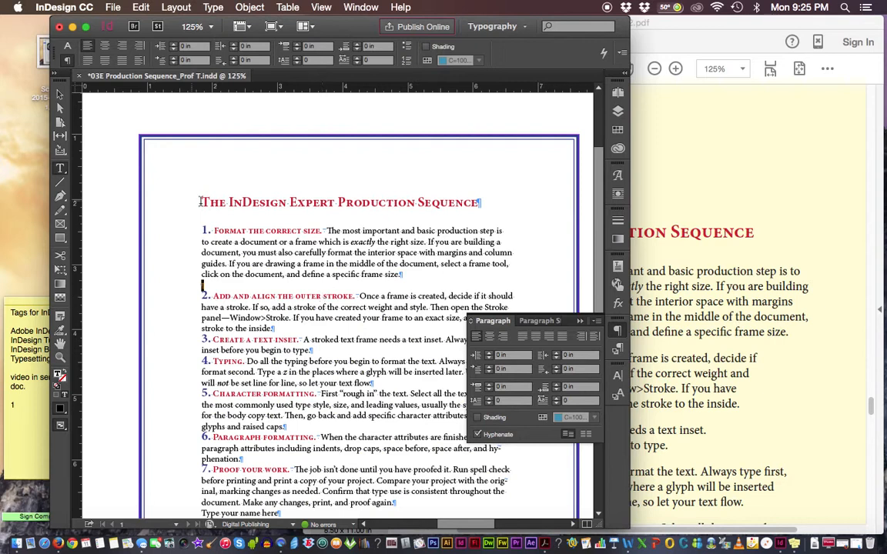
{"action": "left_click_drag", "start_coordinate": [199, 202], "coordinate": [493, 199]}
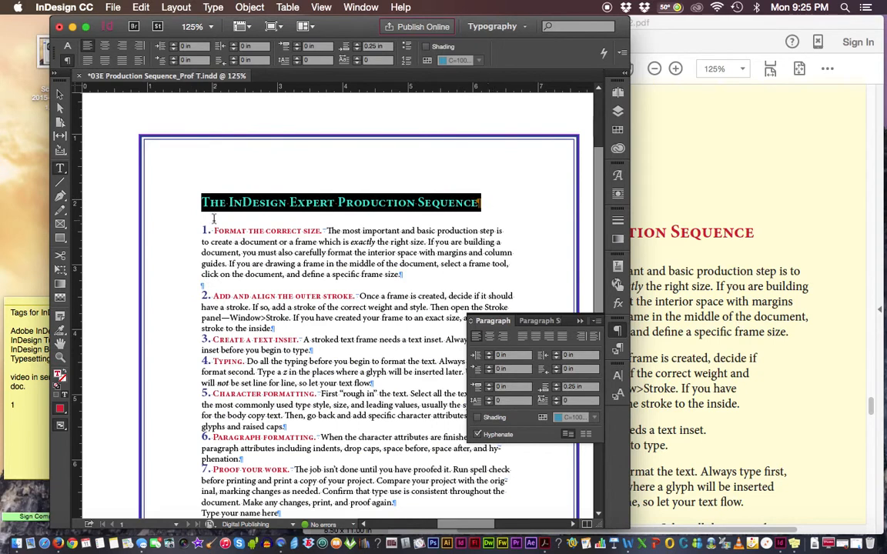
Step: Delete the empty paragraph between items 1 and 2, then collapse the Paragraph formatting controls
{"action": "left_click_drag", "start_coordinate": [202, 230], "coordinate": [258, 242]}
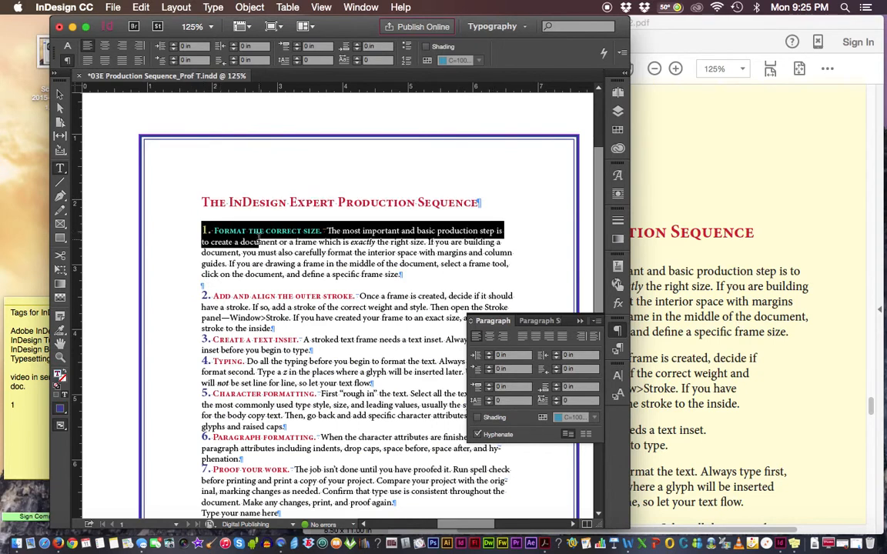
{"action": "left_click", "coordinate": [204, 284]}
{"action": "key", "text": "BackSpace"}
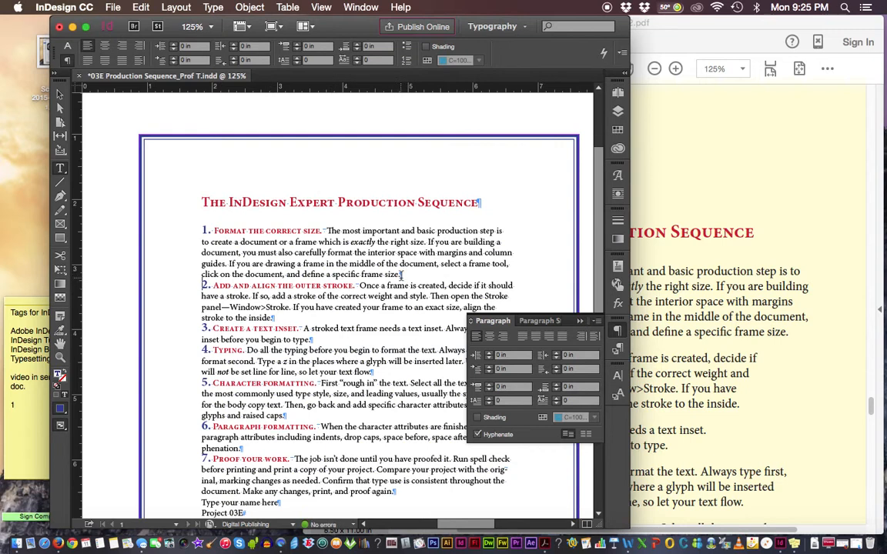
{"action": "left_click", "coordinate": [579, 321]}
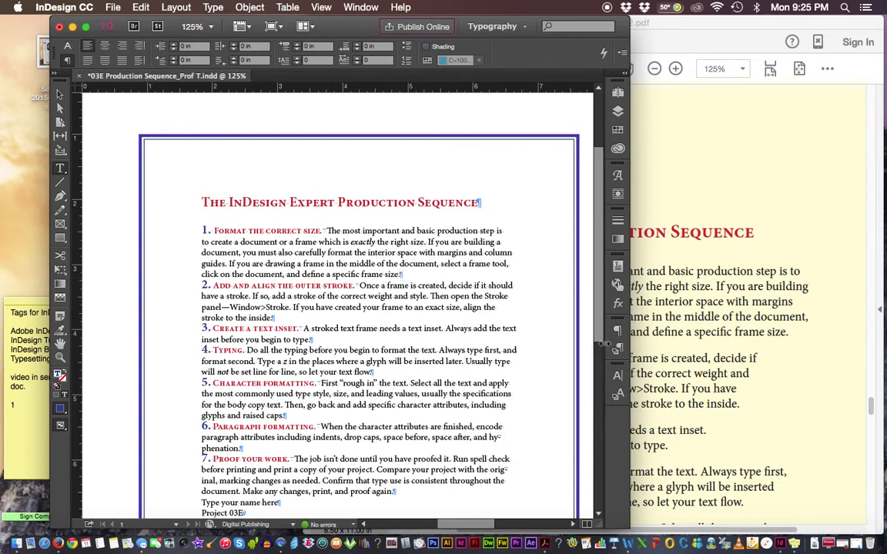
Step: Select items 1 through 7, then check the body copy's space after specification on page 7 of the Acrobat Reader PDF and return to InDesign
{"action": "scroll", "coordinate": [477, 335], "scroll_direction": "down", "scroll_amount": 2}
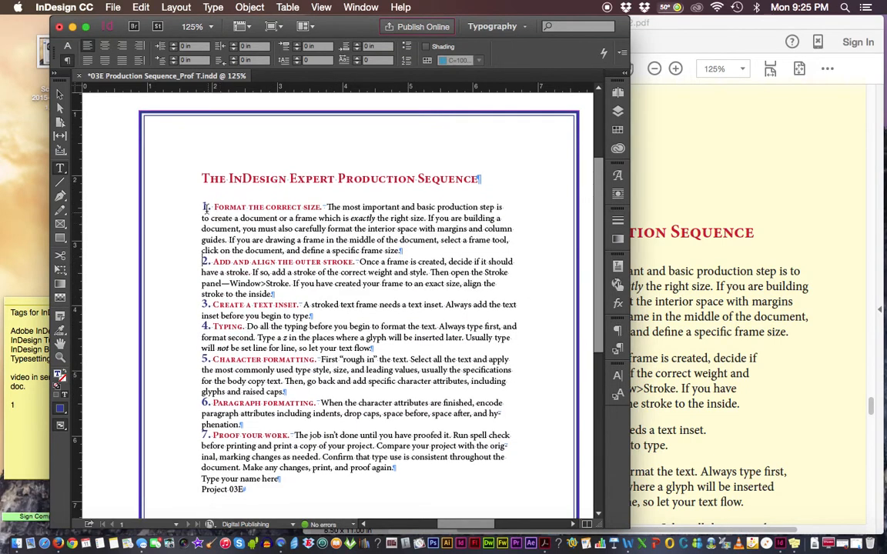
{"action": "left_click_drag", "start_coordinate": [202, 207], "coordinate": [485, 468]}
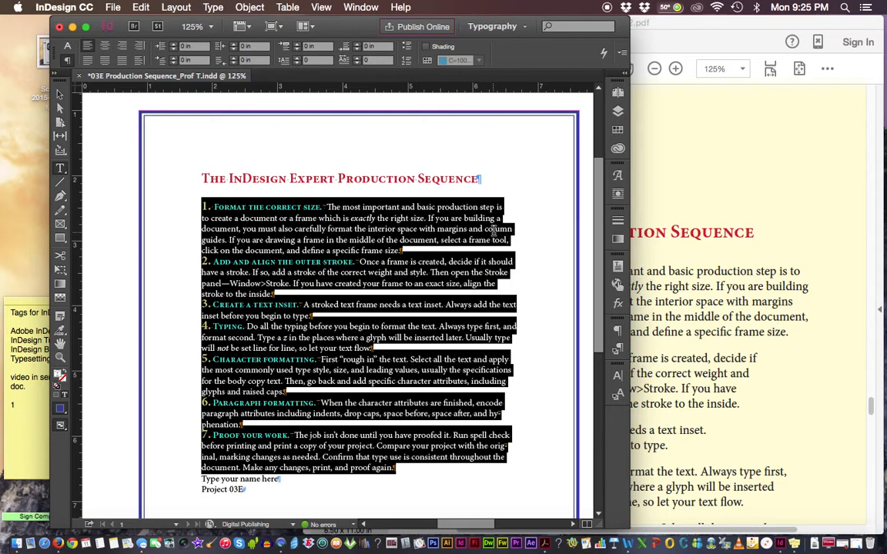
{"action": "left_click", "coordinate": [851, 294]}
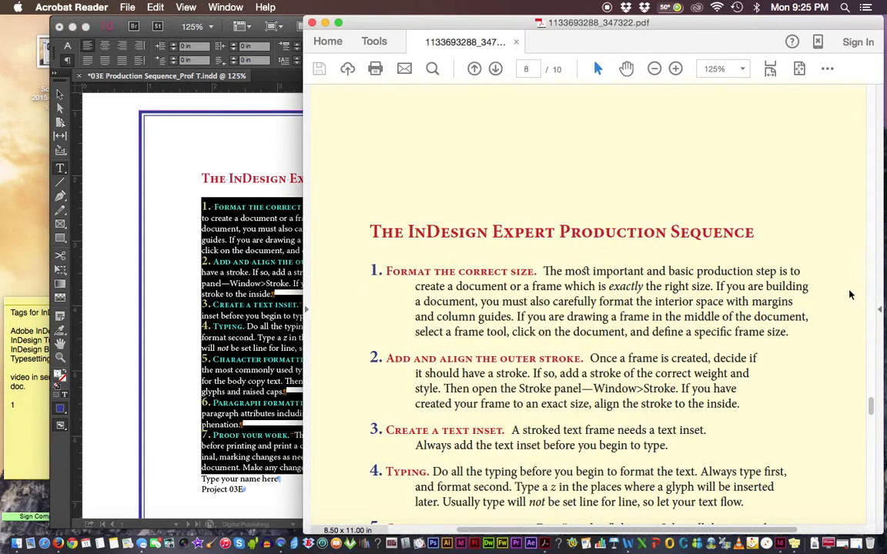
{"action": "scroll", "coordinate": [719, 316], "scroll_direction": "up", "scroll_amount": 10}
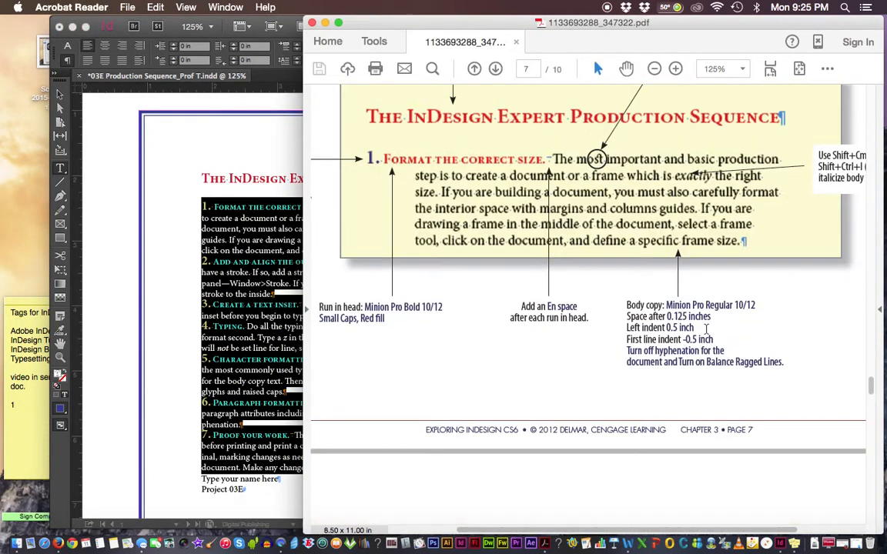
{"action": "left_click_drag", "start_coordinate": [705, 304], "coordinate": [709, 317]}
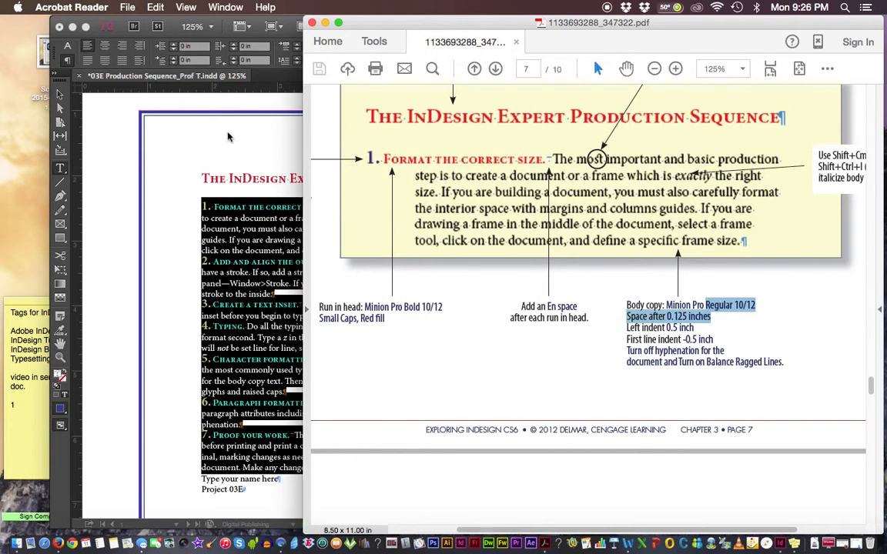
{"action": "left_click", "coordinate": [200, 75]}
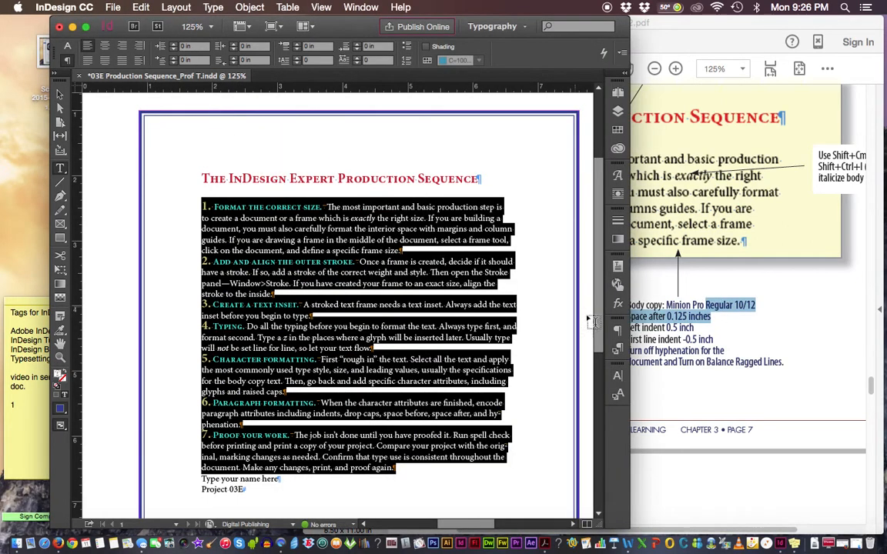
Step: Set the space after of items 1 through 7 to 0.125 in, then deselect the text
{"action": "left_click", "coordinate": [617, 330]}
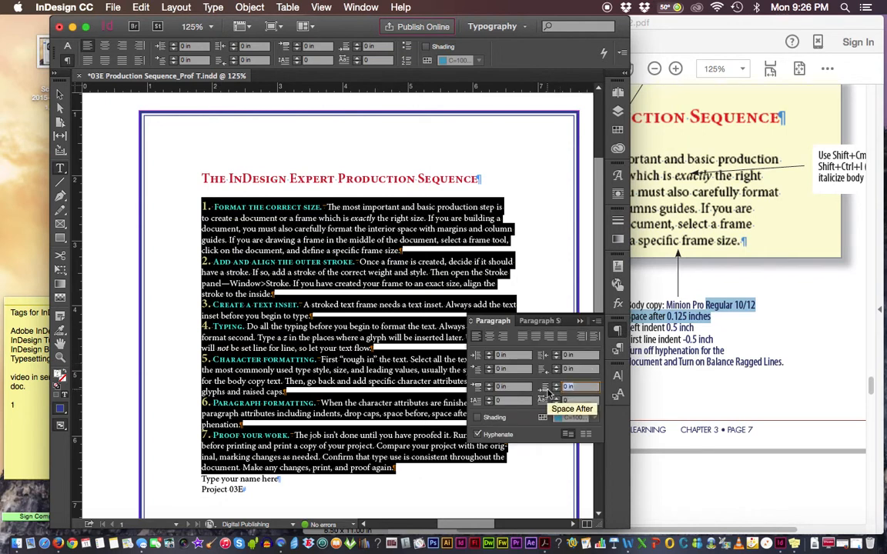
{"action": "type", "text": "0"}
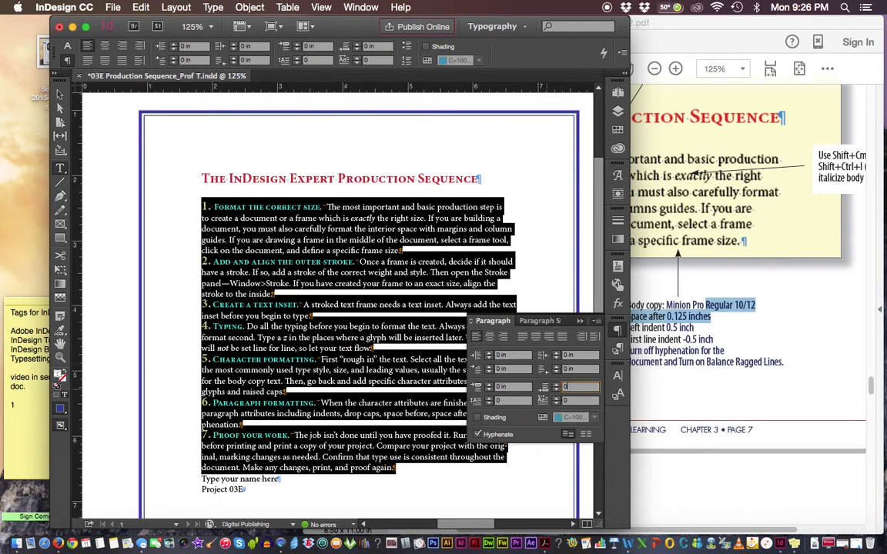
{"action": "type", "text": ".125"}
{"action": "key", "text": "Return"}
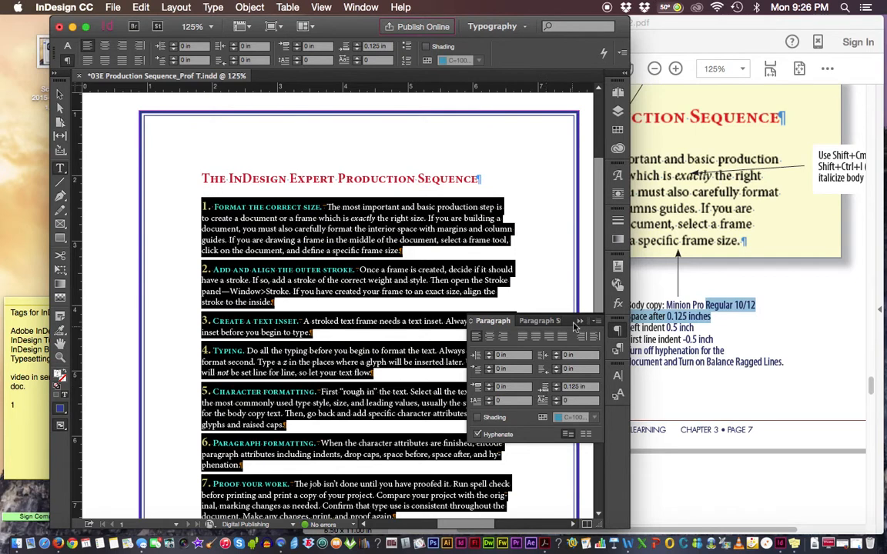
{"action": "left_click", "coordinate": [400, 283]}
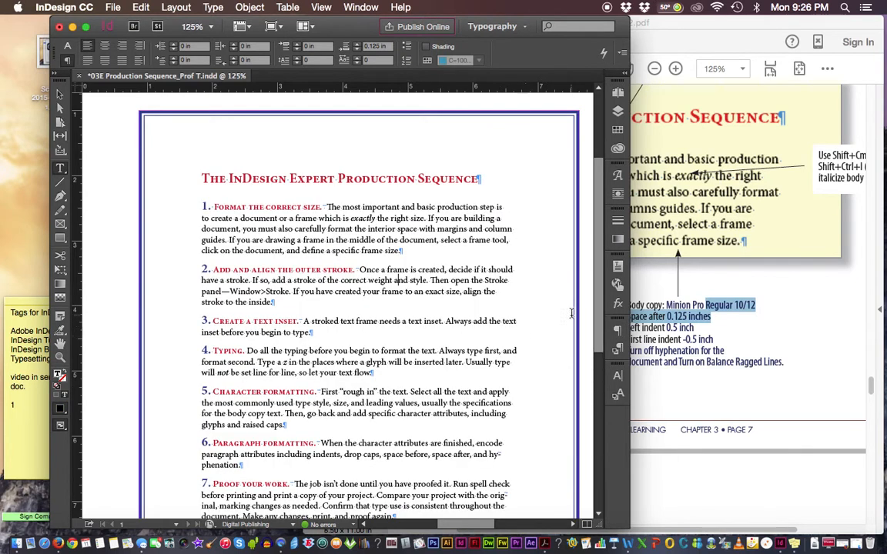
{"action": "scroll", "coordinate": [537, 308], "scroll_direction": "down", "scroll_amount": 3}
{"action": "scroll", "coordinate": [598, 359], "scroll_direction": "down", "scroll_amount": 2}
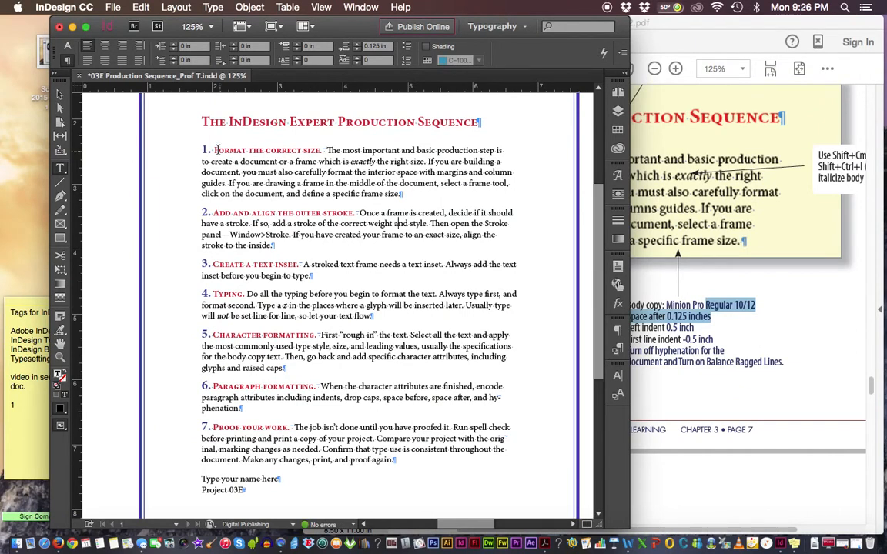
Step: Reselect items 1 through 7 and compare their Character settings with their Paragraph settings
{"action": "left_click_drag", "start_coordinate": [200, 149], "coordinate": [476, 459]}
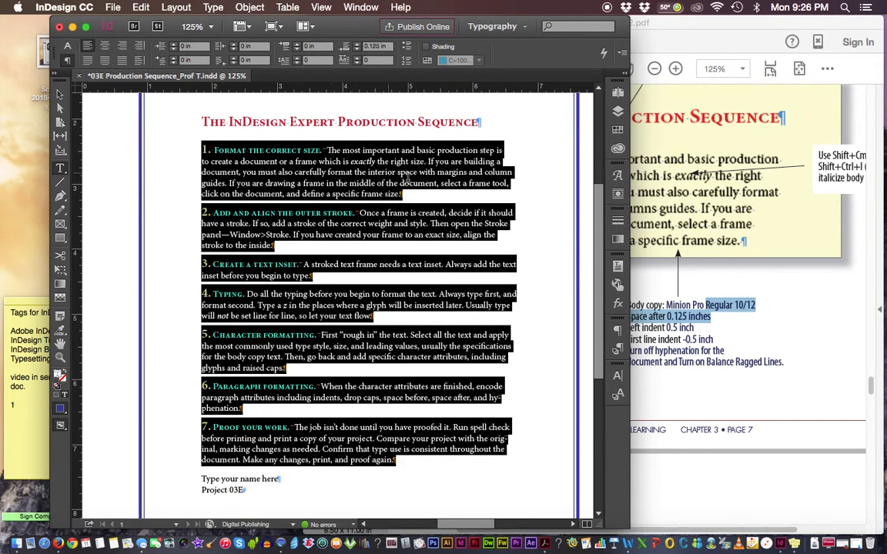
{"action": "left_click", "coordinate": [616, 330]}
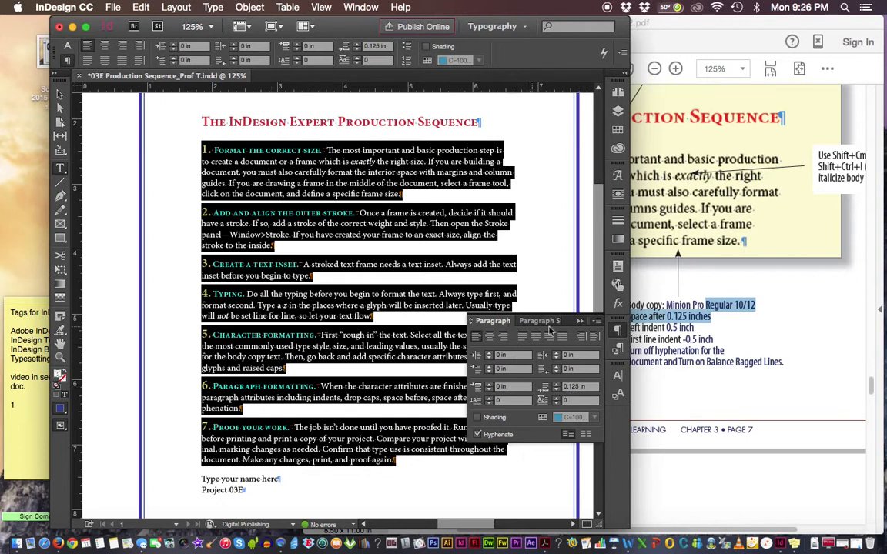
{"action": "left_click", "coordinate": [616, 377]}
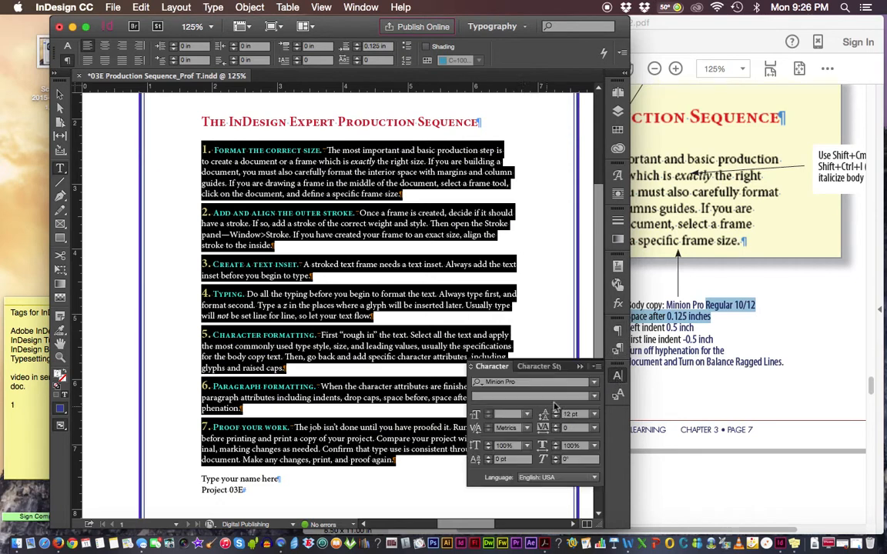
{"action": "left_click", "coordinate": [617, 331]}
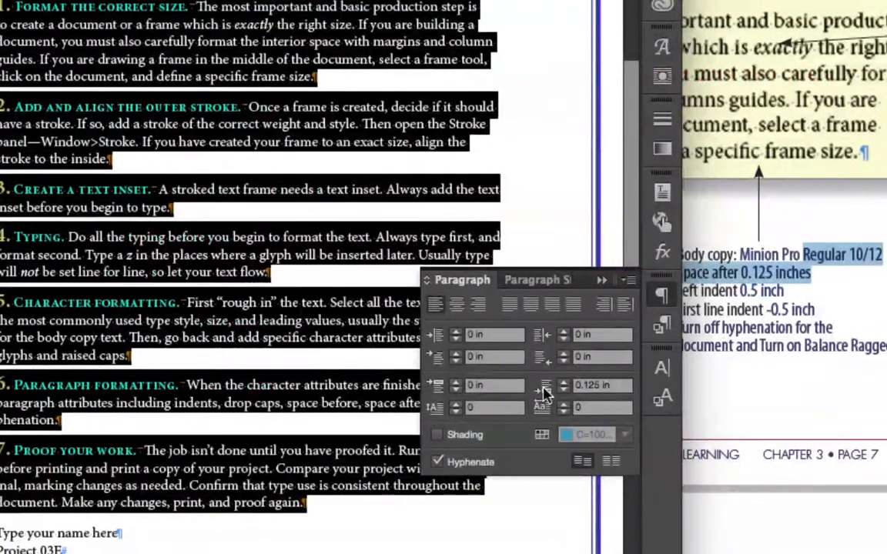
Step: Set the space after of the selected items 1 through 7 to 5 pt, then deselect the text
{"action": "left_click", "coordinate": [543, 385]}
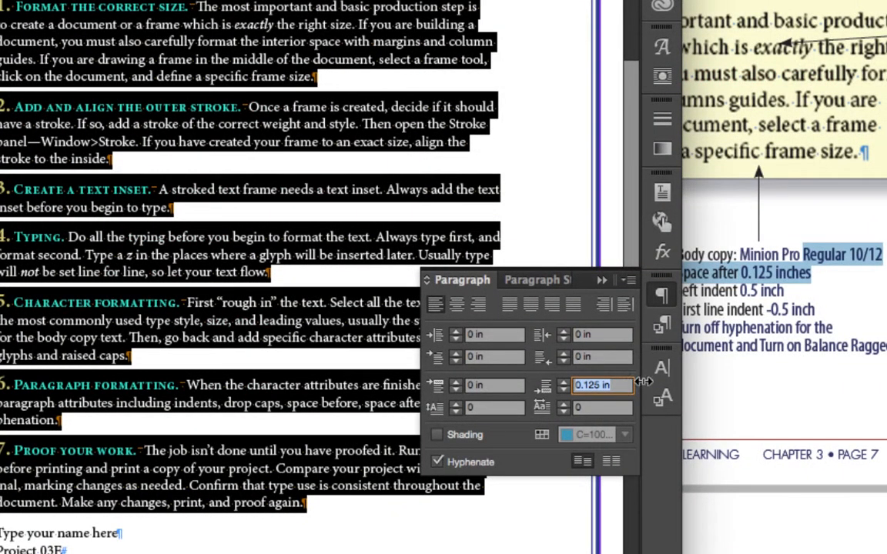
{"action": "type", "text": "0"}
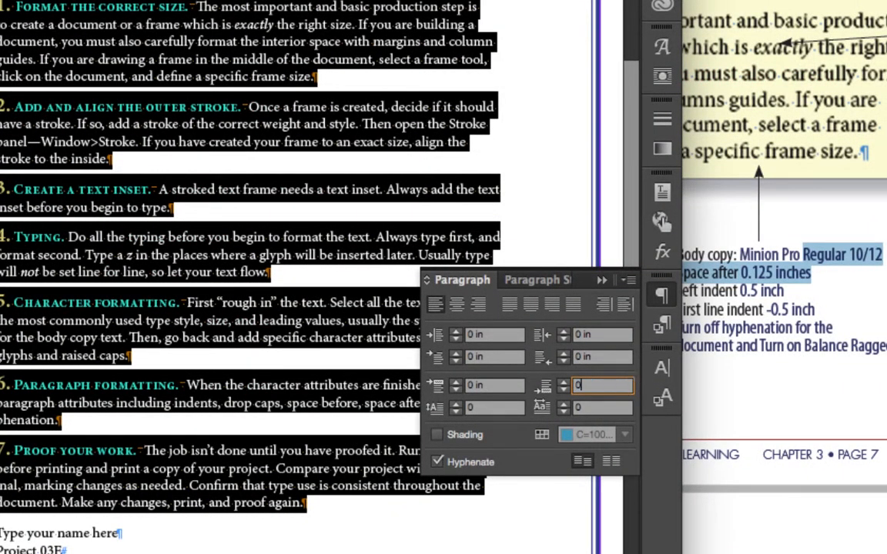
{"action": "type", "text": "p5"}
{"action": "key", "text": "BackSpace"}
{"action": "key", "text": "BackSpace"}
{"action": "key", "text": "BackSpace"}
{"action": "type", "text": "5pt"}
{"action": "key", "text": "Return"}
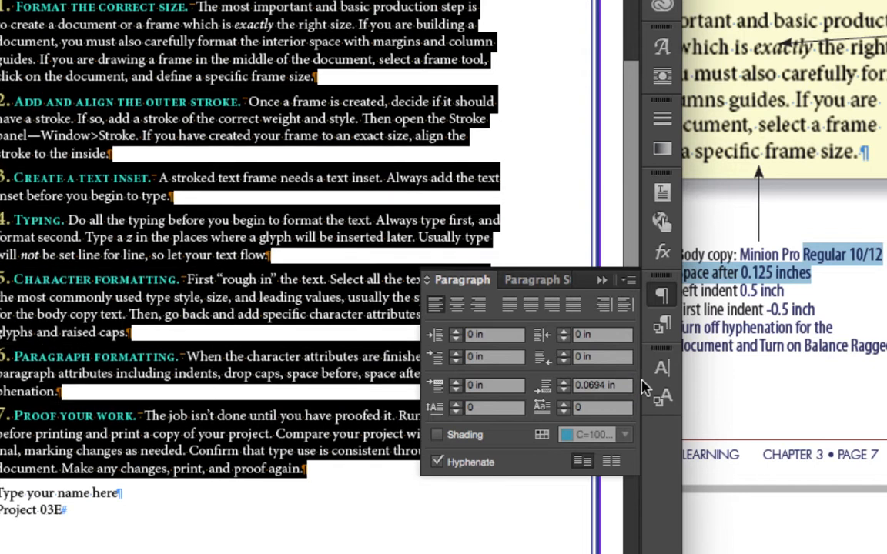
{"action": "left_click", "coordinate": [603, 281]}
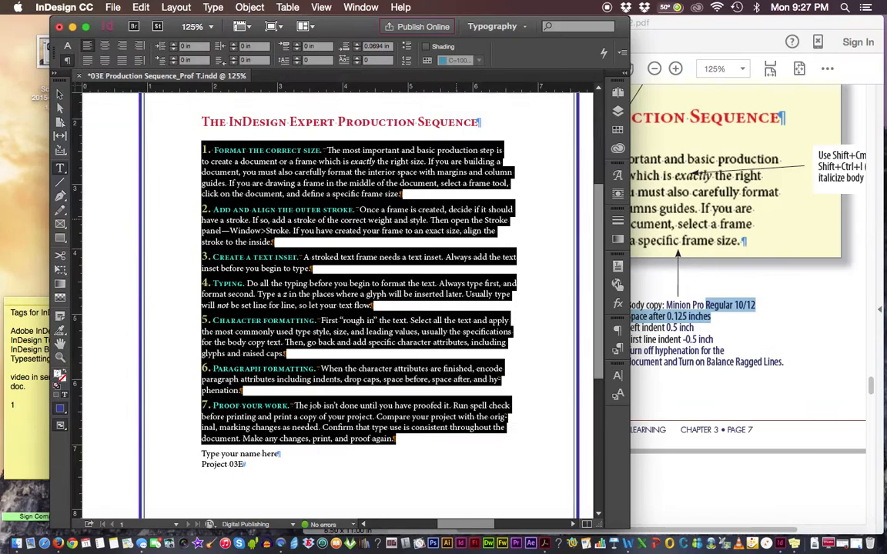
{"action": "left_click", "coordinate": [401, 207]}
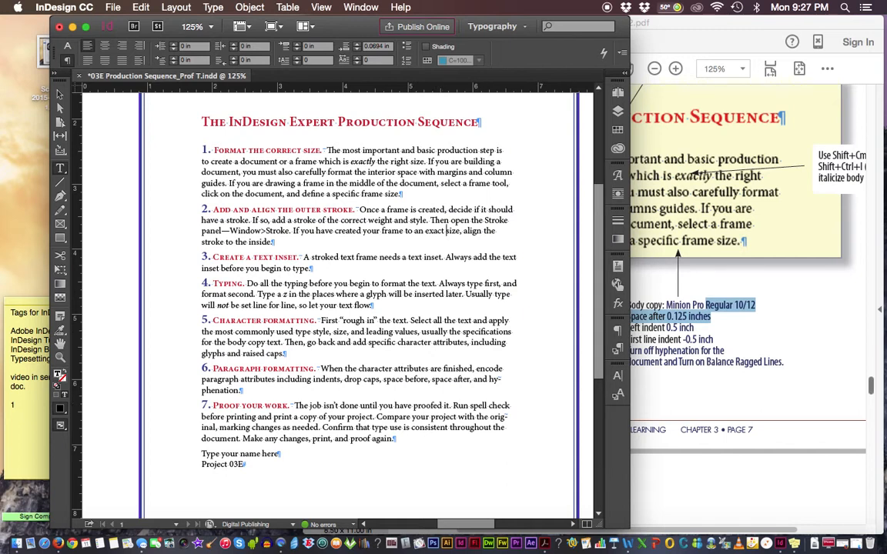
Step: Switch to the Acrobat Reader PDF and read the body copy's left indent and first line indent specifications on page 7
{"action": "left_click", "coordinate": [870, 386]}
{"action": "left_click_drag", "start_coordinate": [871, 387], "coordinate": [872, 394]}
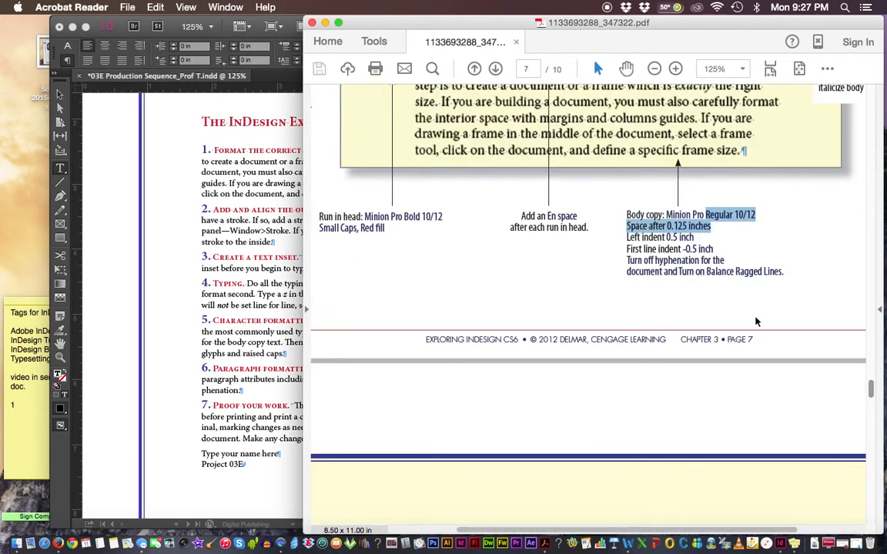
{"action": "left_click_drag", "start_coordinate": [694, 238], "coordinate": [726, 243]}
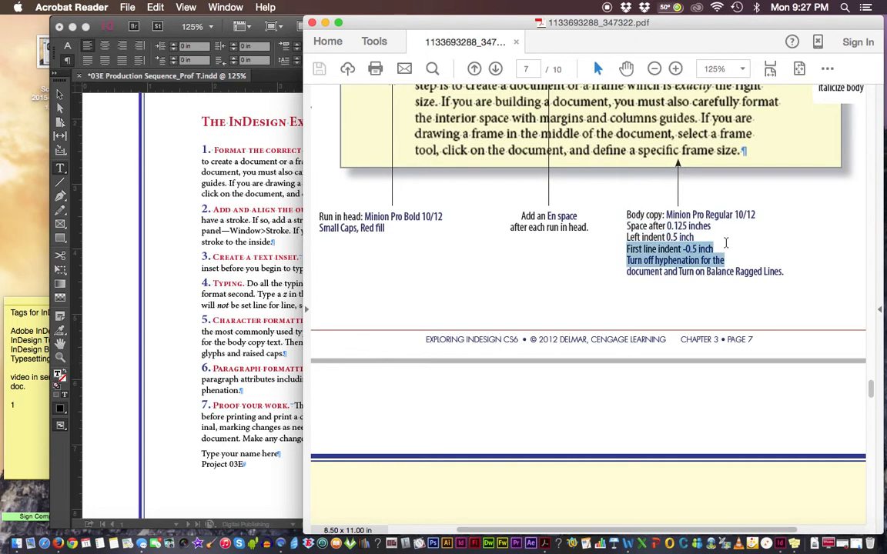
{"action": "left_click", "coordinate": [640, 238]}
{"action": "left_click_drag", "start_coordinate": [626, 227], "coordinate": [699, 230]}
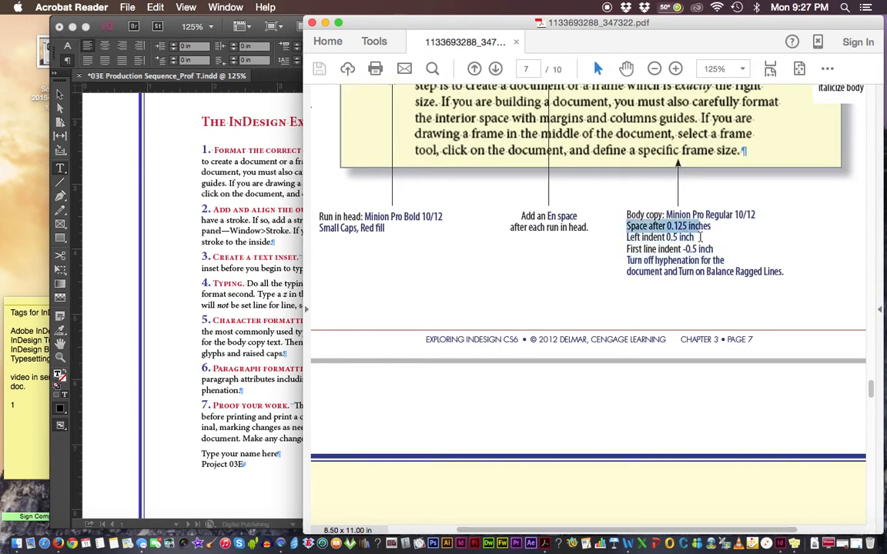
{"action": "left_click", "coordinate": [695, 239]}
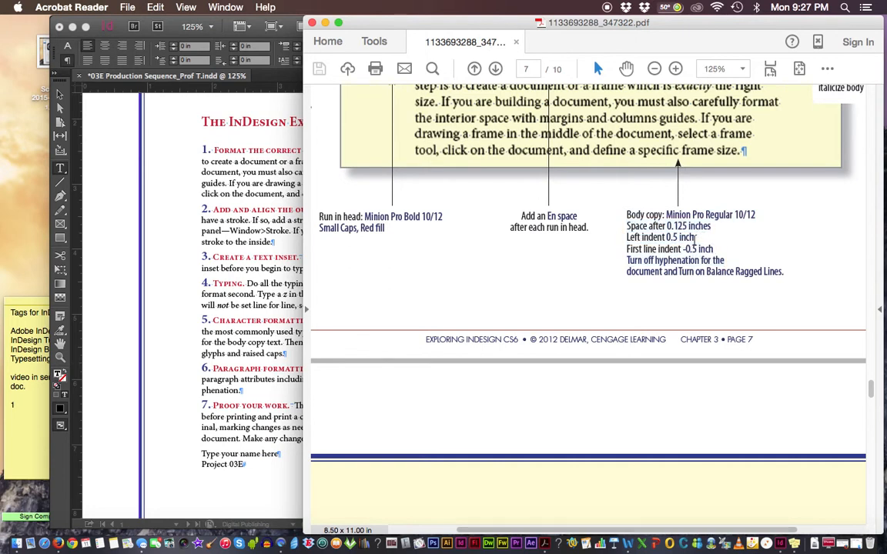
{"action": "left_click_drag", "start_coordinate": [626, 249], "coordinate": [712, 248]}
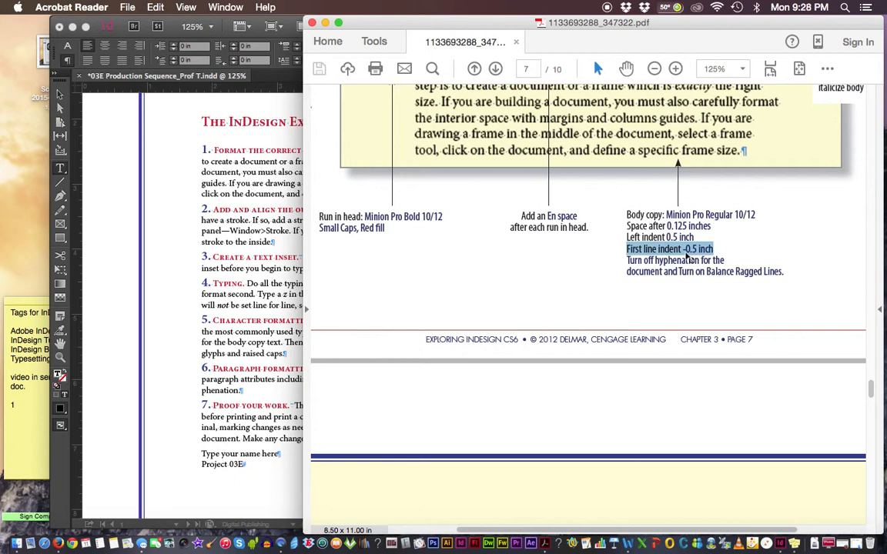
Step: Examine the hanging indent in the PDF's annotated example, marking the overhanging start of item 1 and its indented body lines
{"action": "mouse_move", "coordinate": [871, 388]}
{"action": "left_mouse_down"}
{"action": "mouse_move", "coordinate": [872, 374]}
{"action": "mouse_move", "coordinate": [872, 383]}
{"action": "left_mouse_up"}
{"action": "left_click_drag", "start_coordinate": [359, 206], "coordinate": [417, 233]}
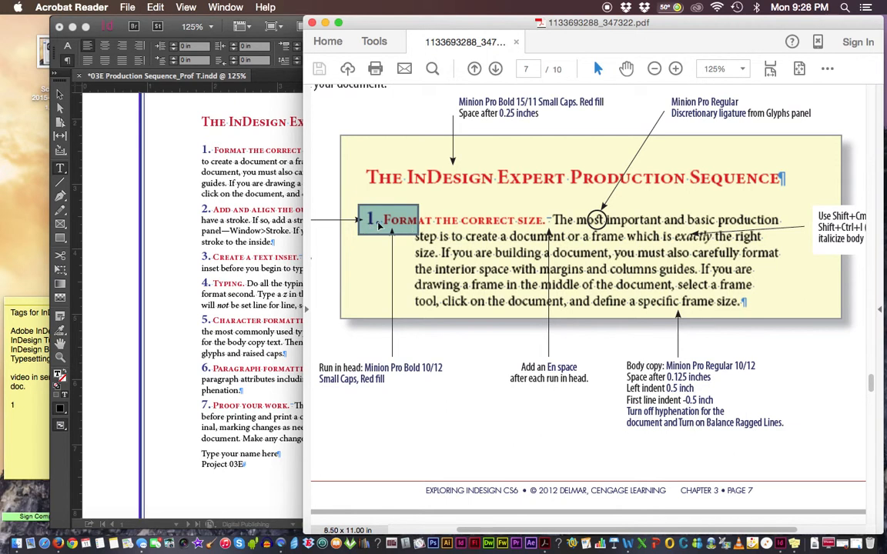
{"action": "left_click_drag", "start_coordinate": [417, 221], "coordinate": [790, 312]}
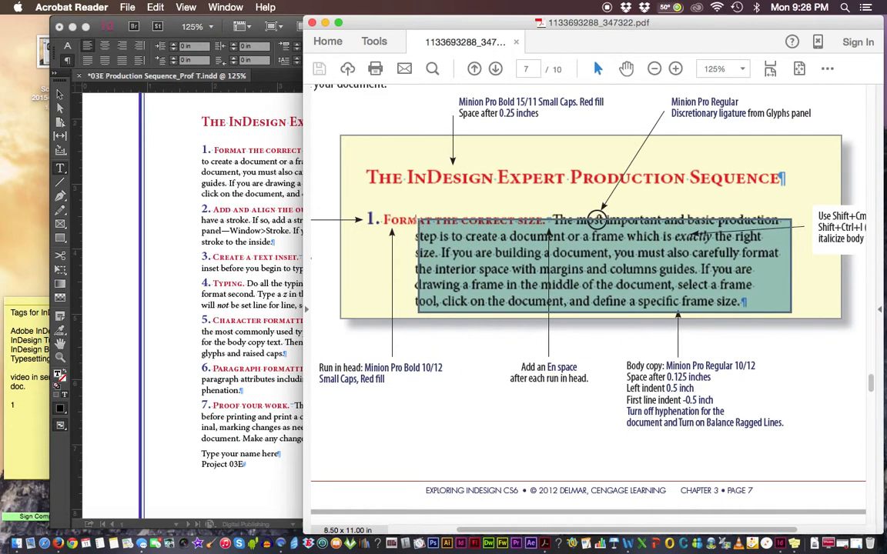
{"action": "left_click_drag", "start_coordinate": [363, 211], "coordinate": [420, 229]}
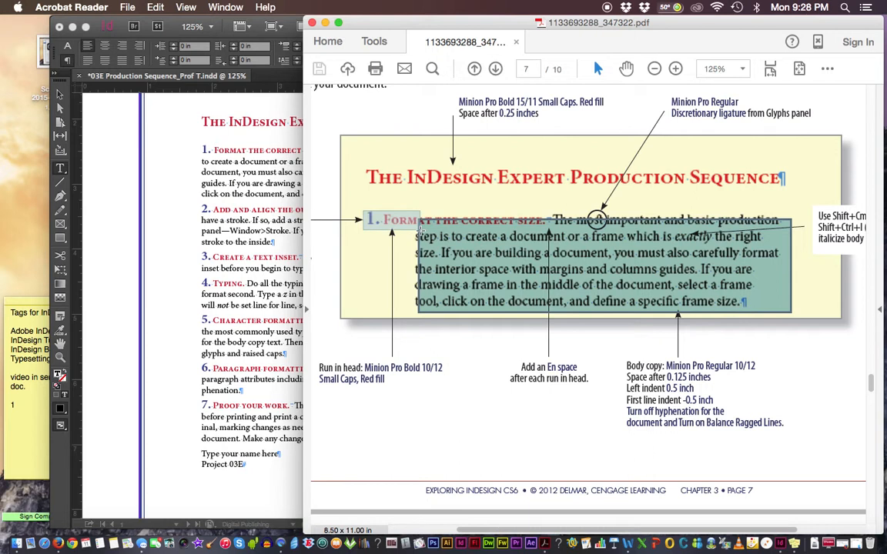
{"action": "left_click_drag", "start_coordinate": [421, 230], "coordinate": [422, 230]}
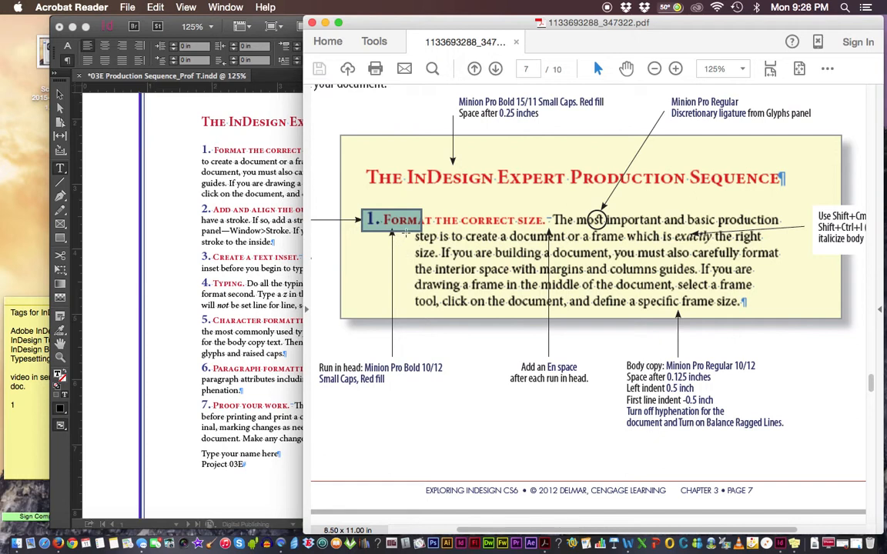
Step: Return to InDesign, select numbered items 1 through 7, and set their left indent to 0.5 in
{"action": "left_click", "coordinate": [214, 151]}
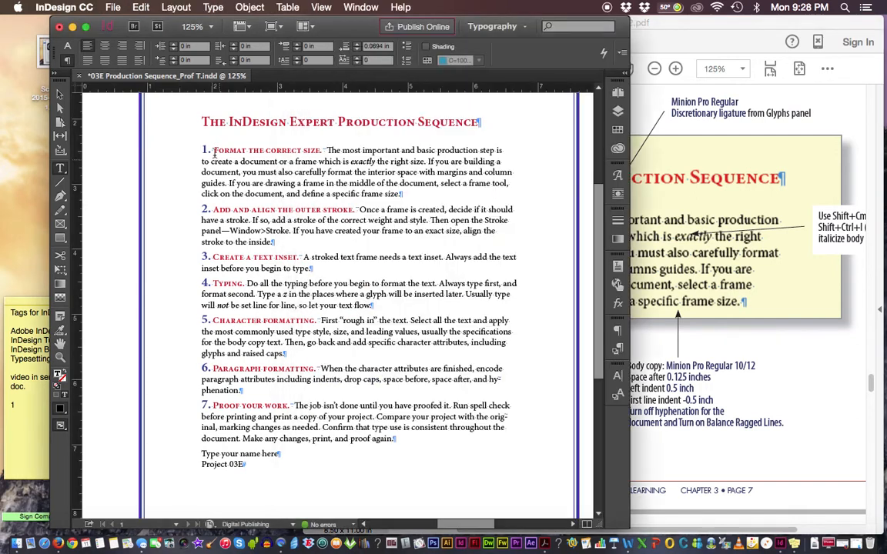
{"action": "left_click_drag", "start_coordinate": [183, 132], "coordinate": [502, 439]}
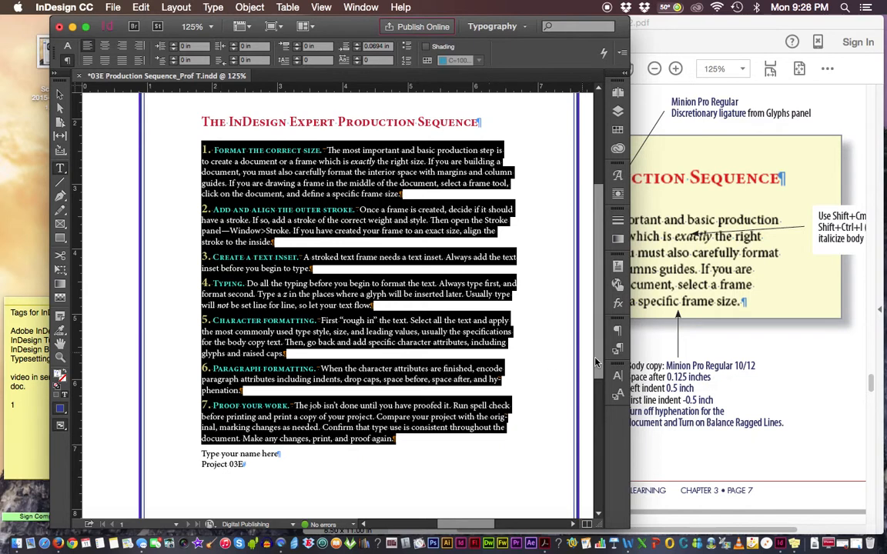
{"action": "left_click", "coordinate": [616, 330]}
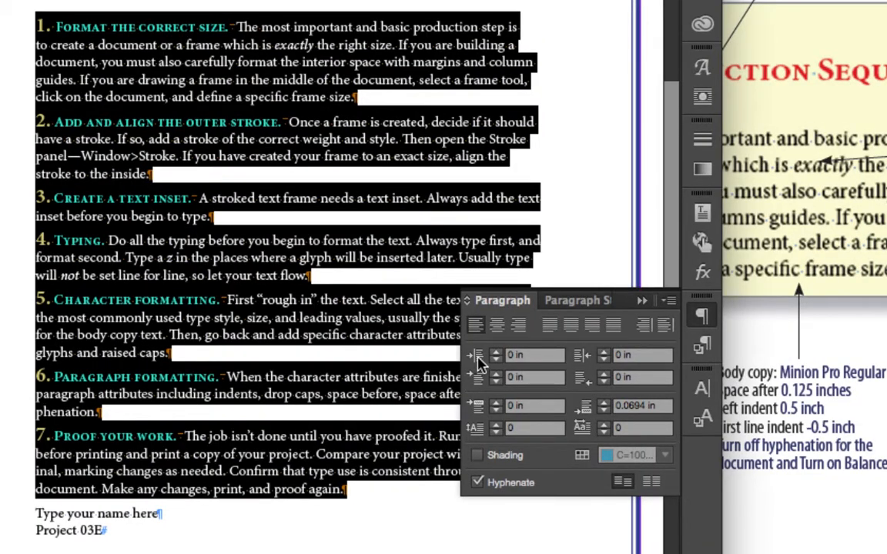
{"action": "left_click", "coordinate": [478, 359]}
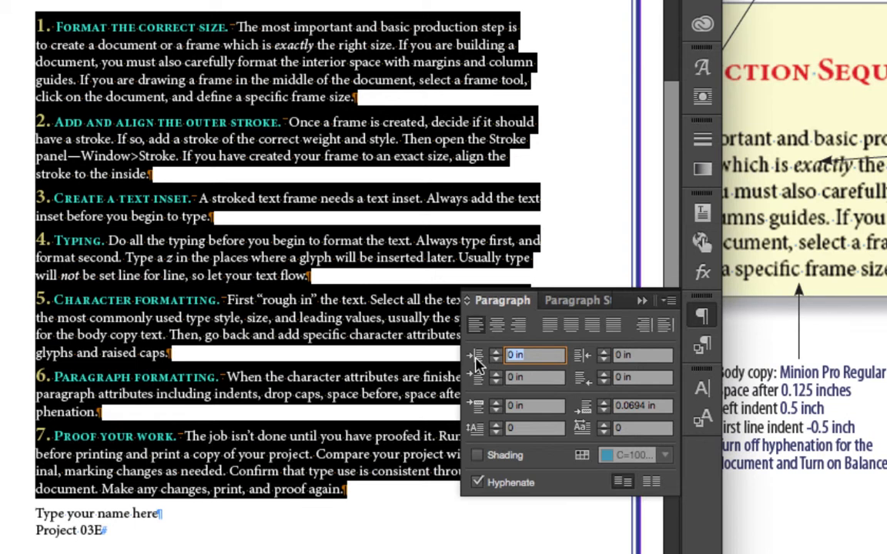
{"action": "type", "text": "0.5"}
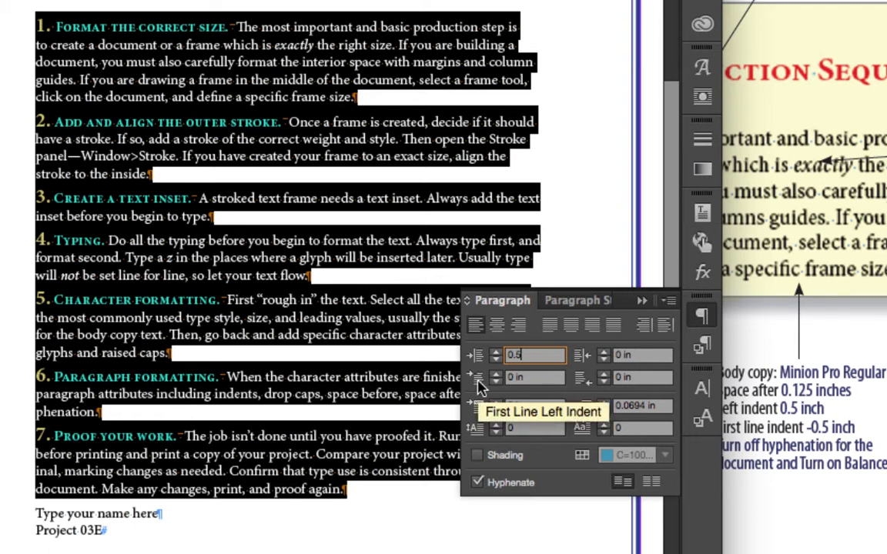
{"action": "key", "text": "Tab"}
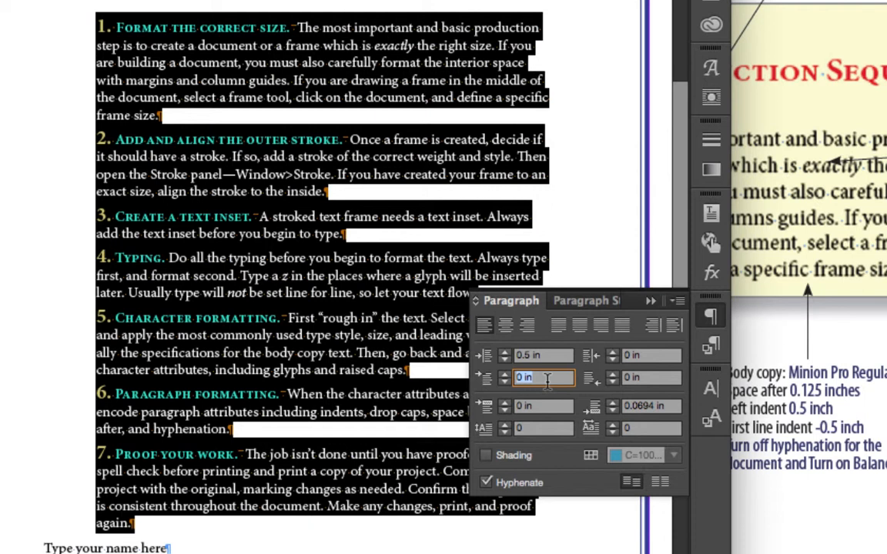
Step: Set the first line left indent of the selected items 1 through 7 to -0.5 in
{"action": "type", "text": "-"}
{"action": "type", "text": "0.5"}
{"action": "key", "text": "Return"}
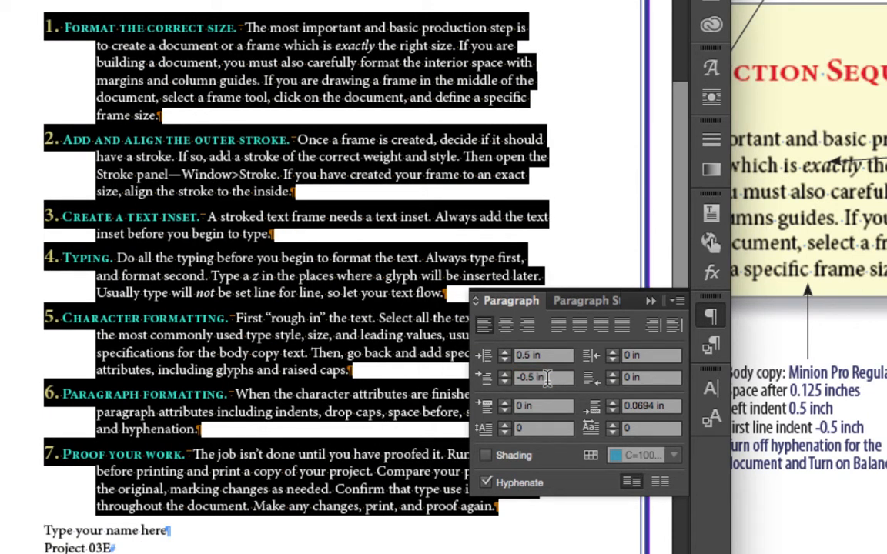
Step: Mark the hyphenation instruction in the Acrobat Reader PDF and, back in InDesign, turn off hyphenation for the selected items 1 through 7
{"action": "left_click", "coordinate": [822, 452]}
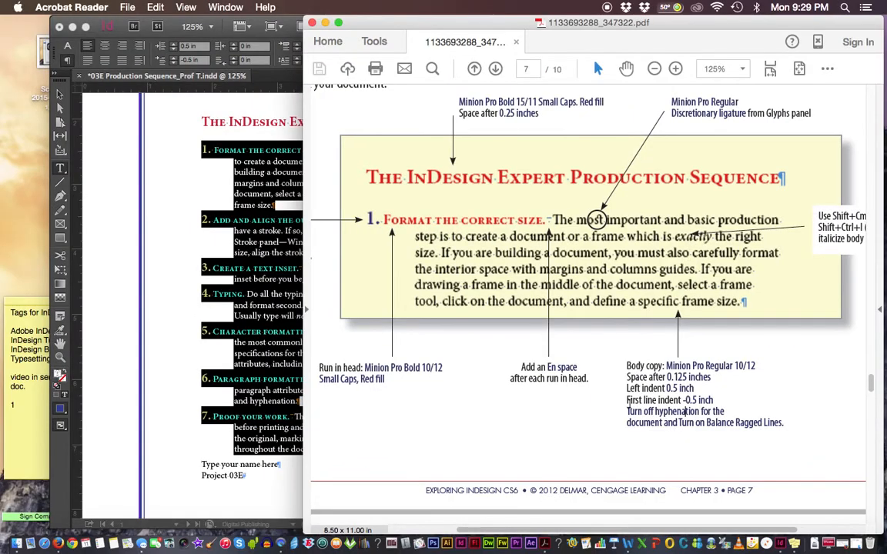
{"action": "left_click_drag", "start_coordinate": [626, 411], "coordinate": [662, 423]}
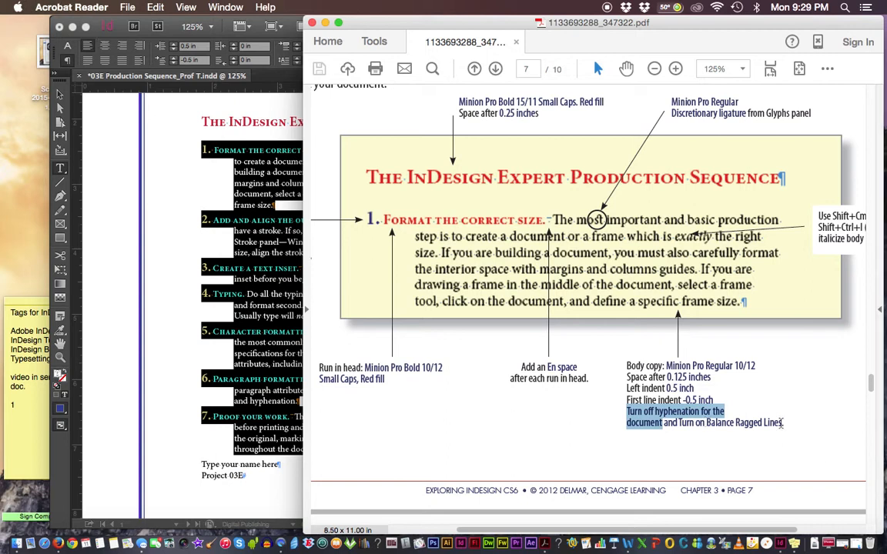
{"action": "left_click", "coordinate": [285, 42]}
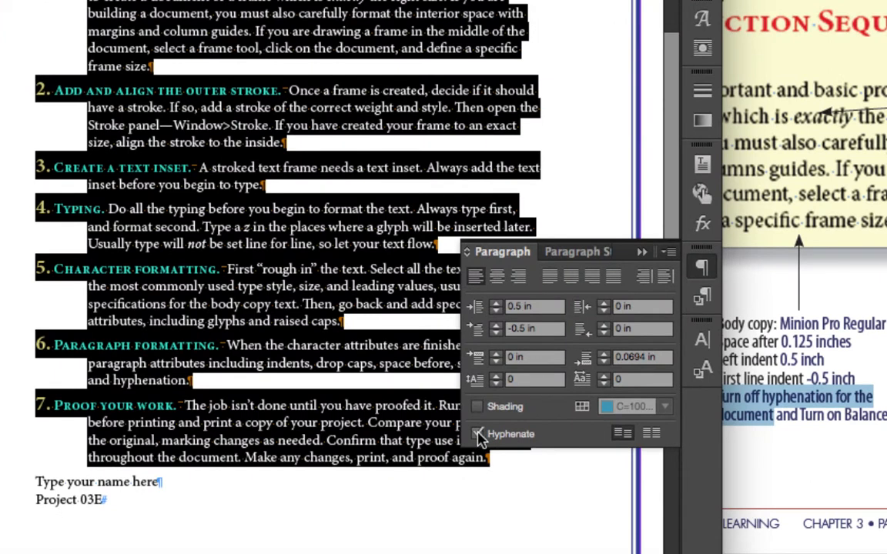
{"action": "left_click", "coordinate": [641, 254]}
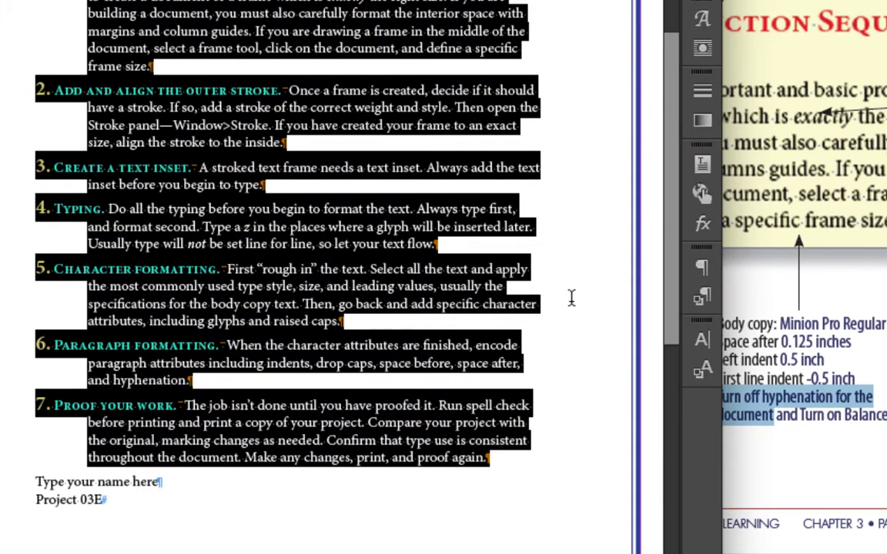
{"action": "mouse_move", "coordinate": [669, 301]}
{"action": "left_mouse_down"}
{"action": "mouse_move", "coordinate": [672, 271]}
{"action": "mouse_move", "coordinate": [671, 318]}
{"action": "mouse_move", "coordinate": [671, 307]}
{"action": "left_mouse_up"}
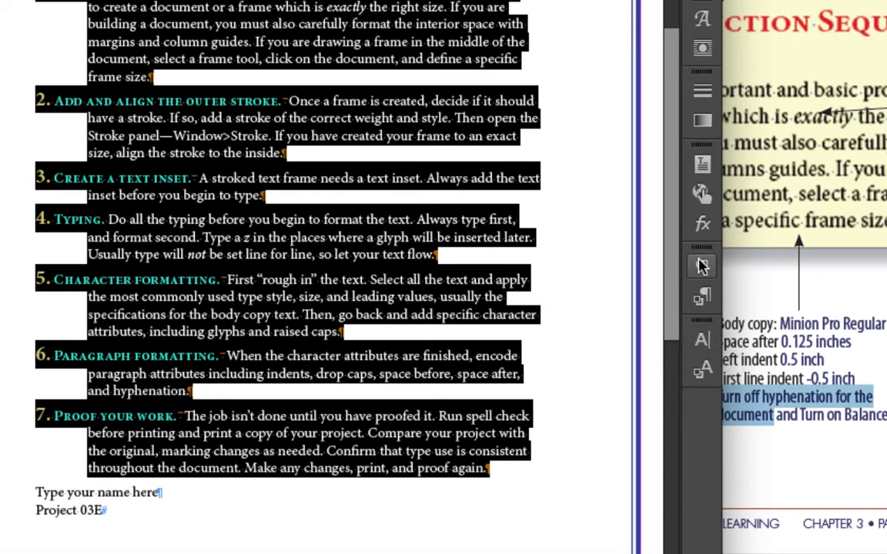
Step: Turn on Balance Ragged Lines for the selected items 1 through 7, and highlight only item 4 to check its line breaks
{"action": "left_click", "coordinate": [700, 269]}
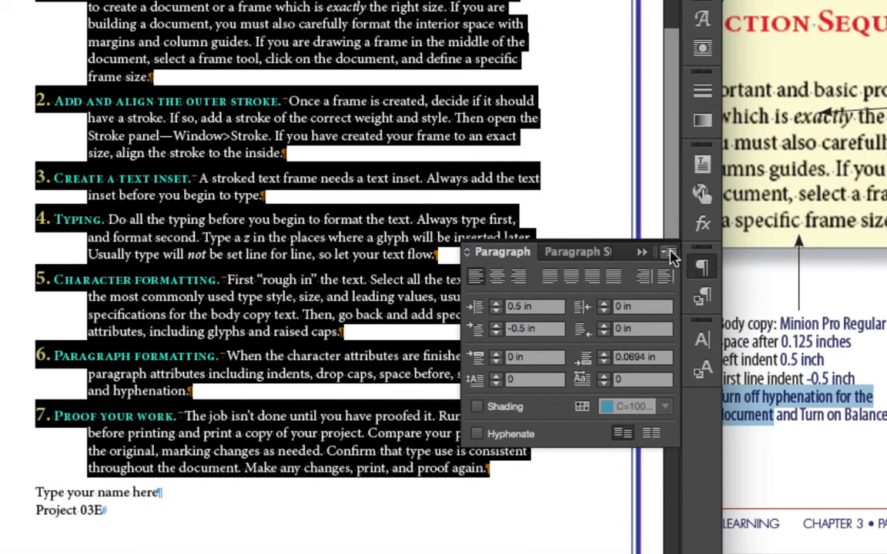
{"action": "left_click", "coordinate": [668, 253]}
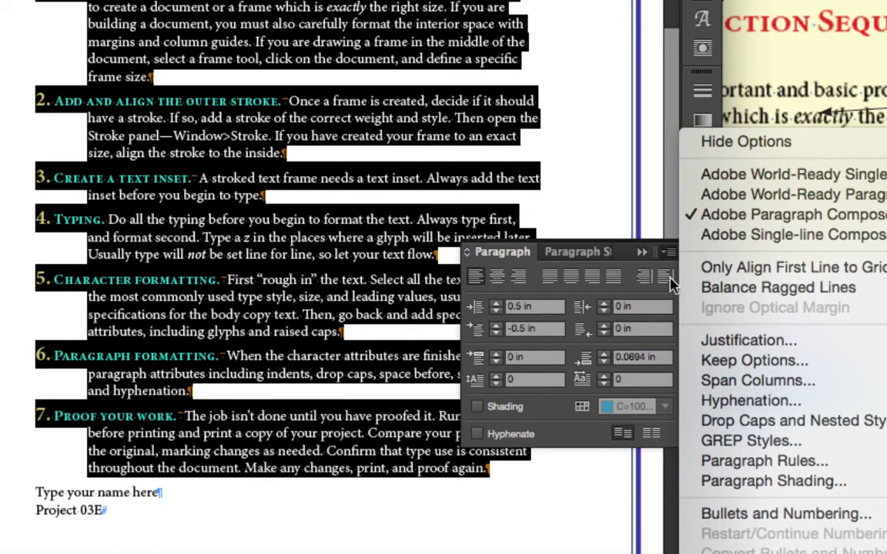
{"action": "left_click", "coordinate": [714, 289]}
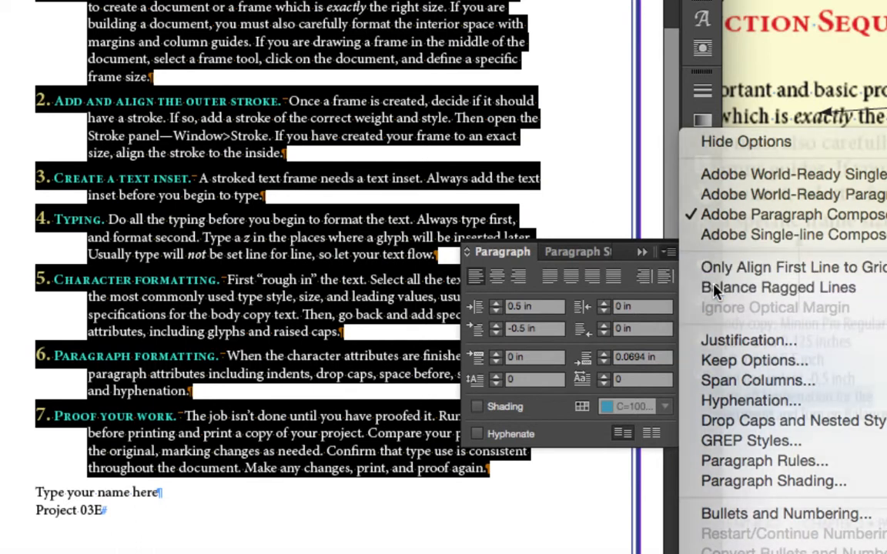
{"action": "left_click", "coordinate": [643, 252]}
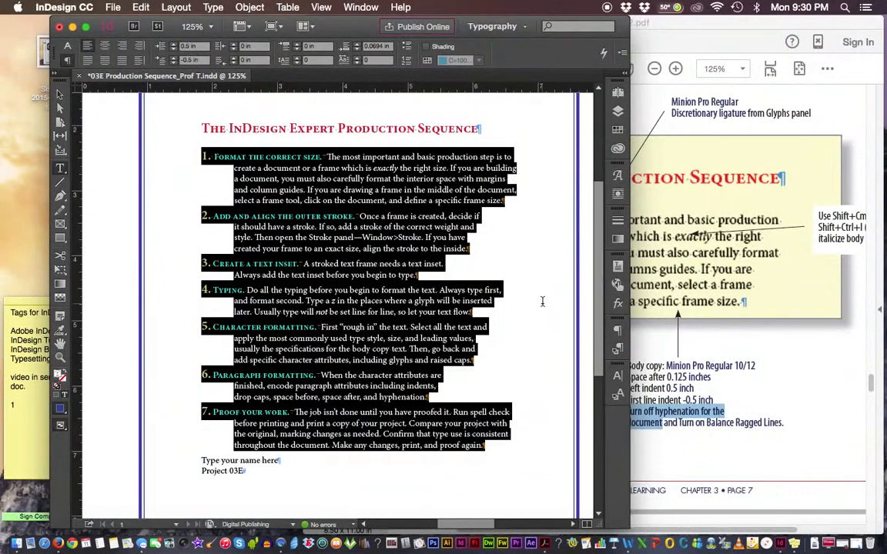
{"action": "left_click", "coordinate": [430, 272]}
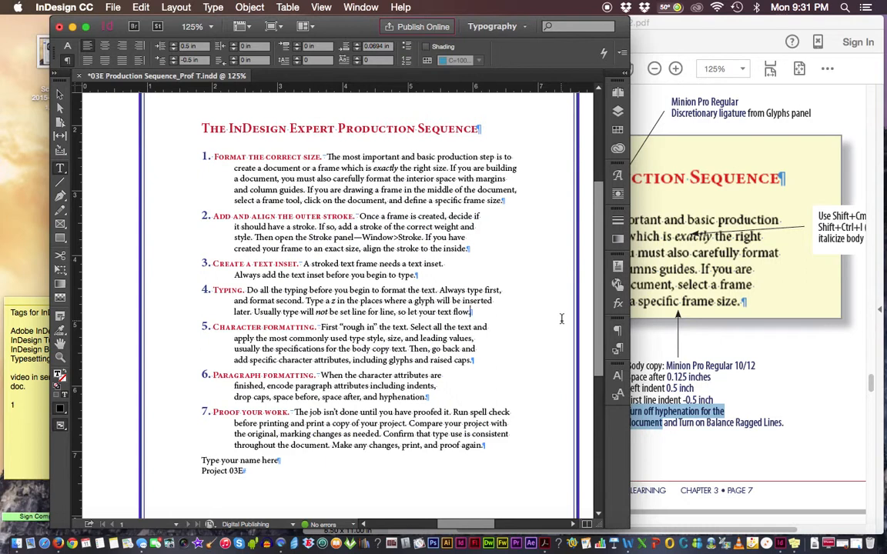
{"action": "left_click_drag", "start_coordinate": [201, 291], "coordinate": [497, 312]}
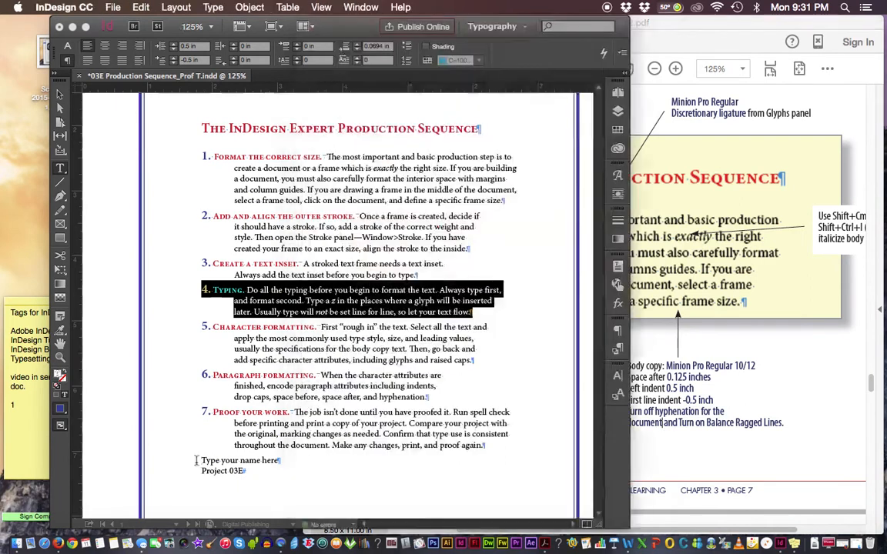
Step: Right-align the "Type your name here" and "Project 03E" lines below item 7, and deselect them
{"action": "left_click_drag", "start_coordinate": [197, 460], "coordinate": [309, 462]}
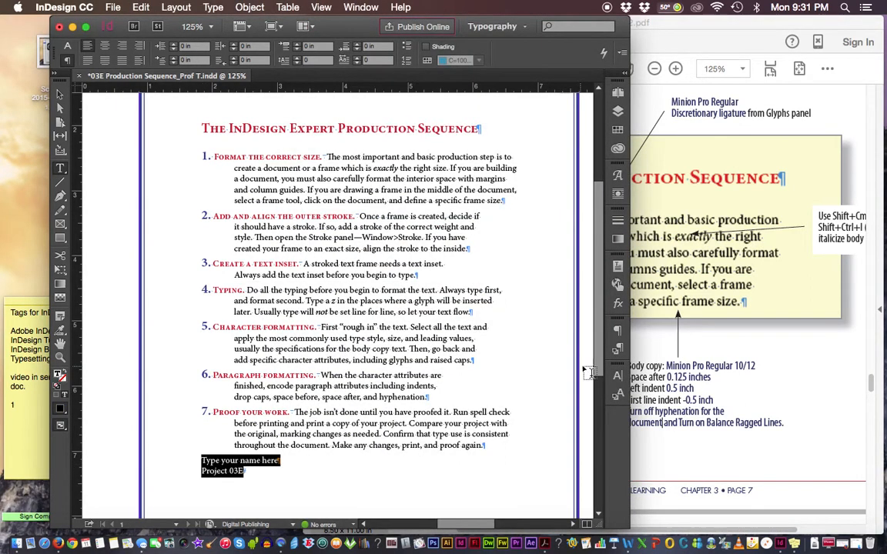
{"action": "left_click_drag", "start_coordinate": [597, 370], "coordinate": [597, 393]}
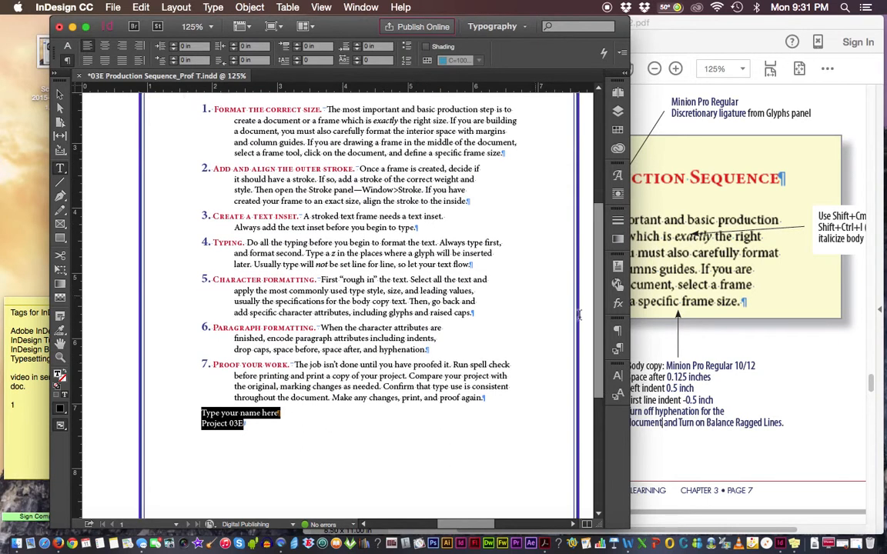
{"action": "left_click", "coordinate": [618, 331]}
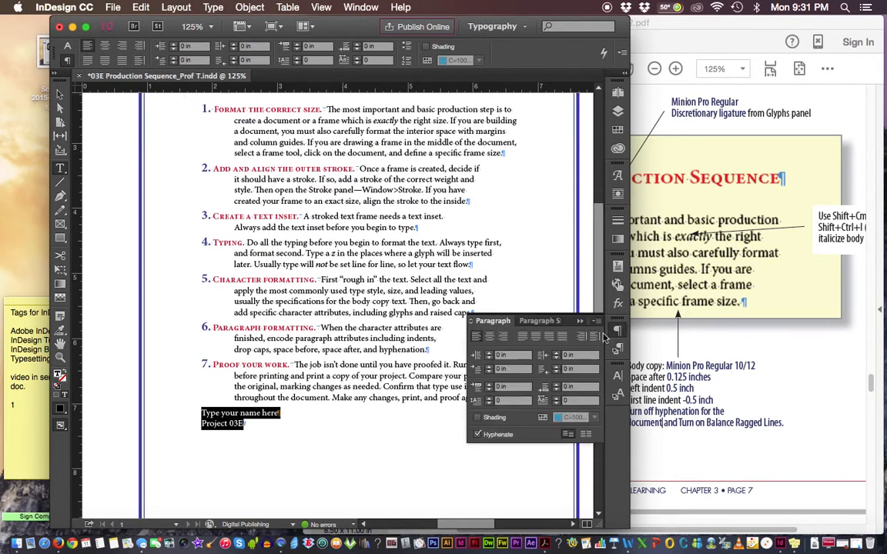
{"action": "left_click", "coordinate": [503, 341]}
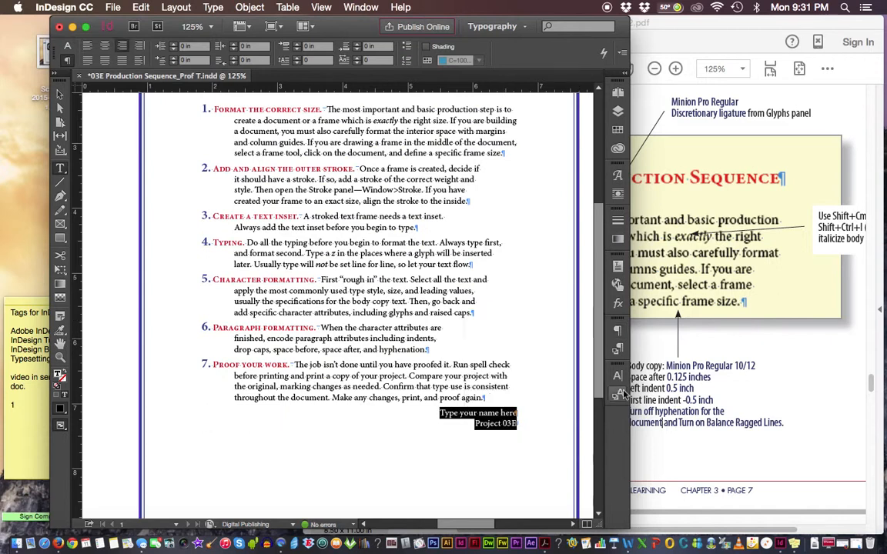
{"action": "left_click", "coordinate": [526, 423]}
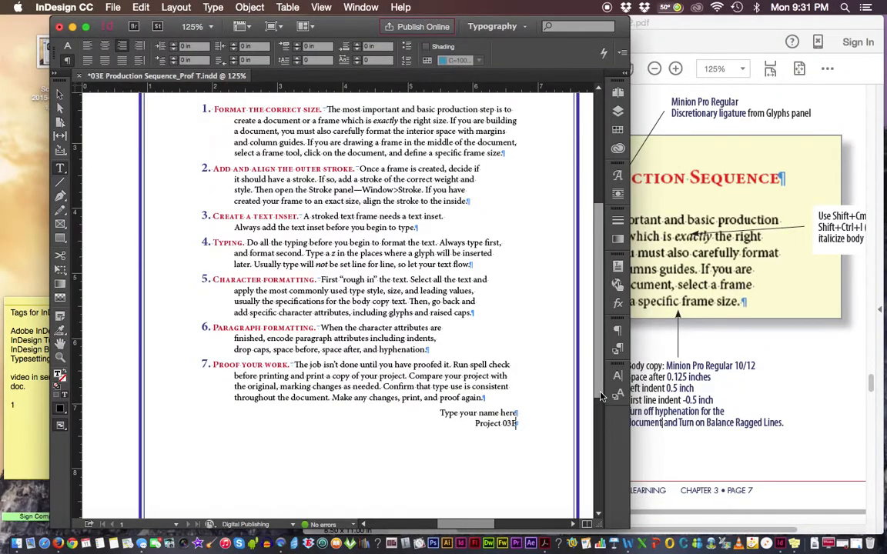
Step: Zoom out and fit the whole page in the window to review the finished layout
{"action": "key", "text": "super+minus"}
{"action": "key", "text": "super+minus"}
{"action": "key", "text": "super+minus"}
{"action": "key", "text": "super+minus"}
{"action": "key", "text": "super+minus"}
{"action": "key", "text": "super+minus"}
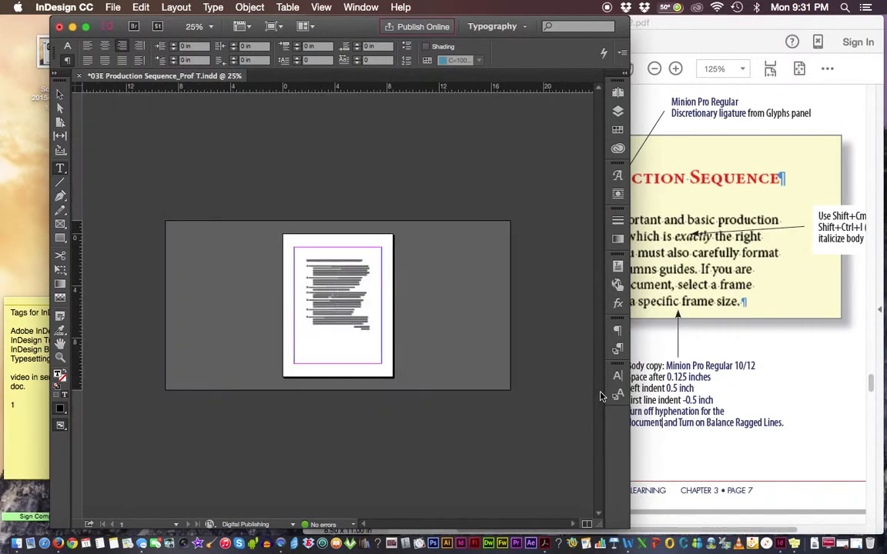
{"action": "key", "text": "super+0"}
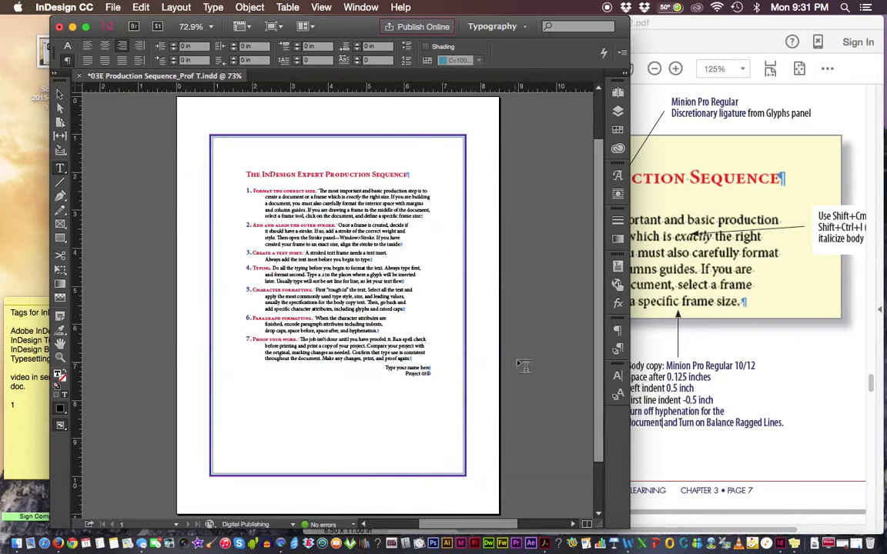